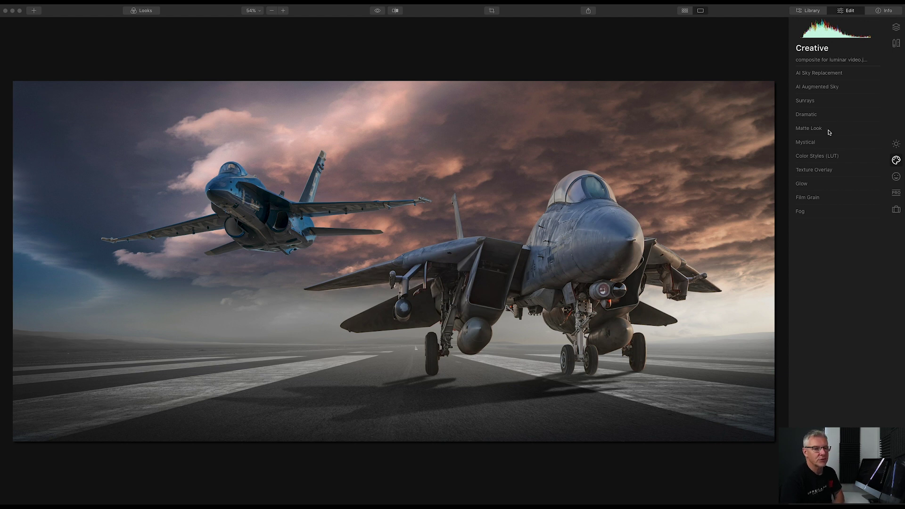
Step: Load the custom moon image as the AI Augmented Sky object
{"action": "left_click", "coordinate": [830, 88]}
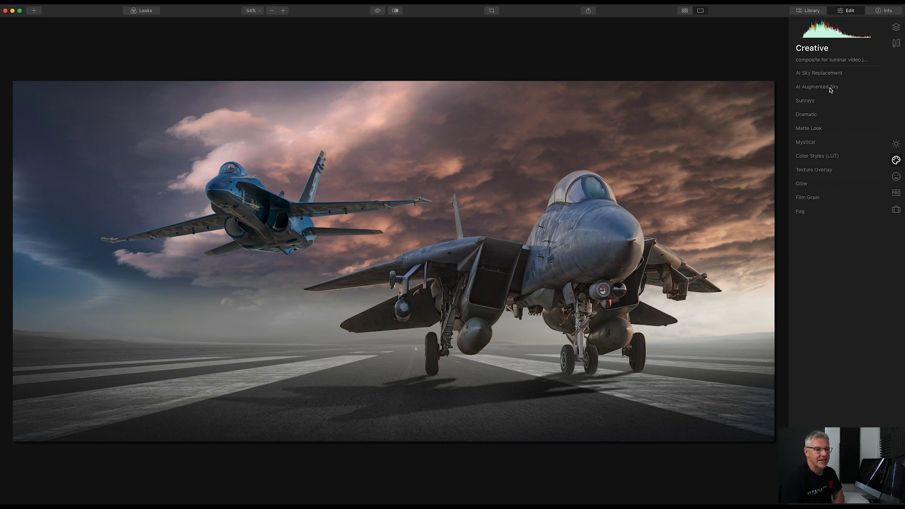
{"action": "left_click", "coordinate": [824, 89]}
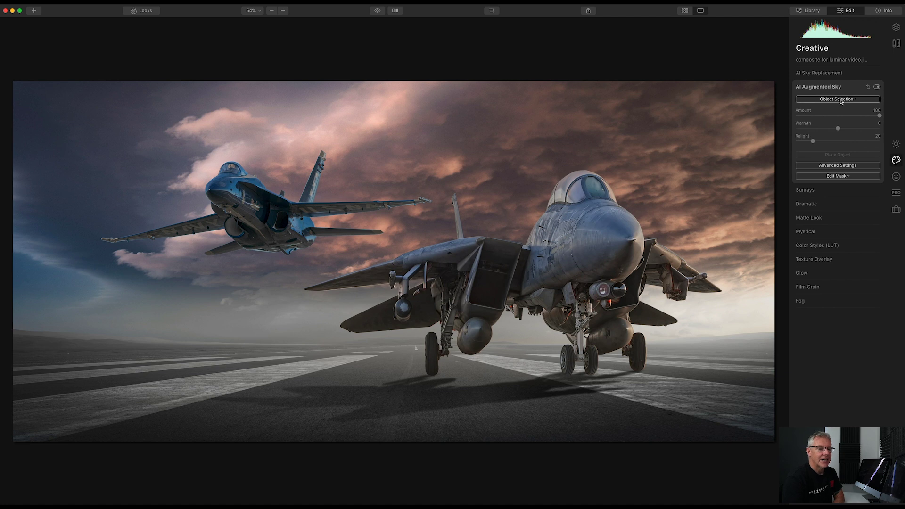
{"action": "left_click", "coordinate": [841, 100]}
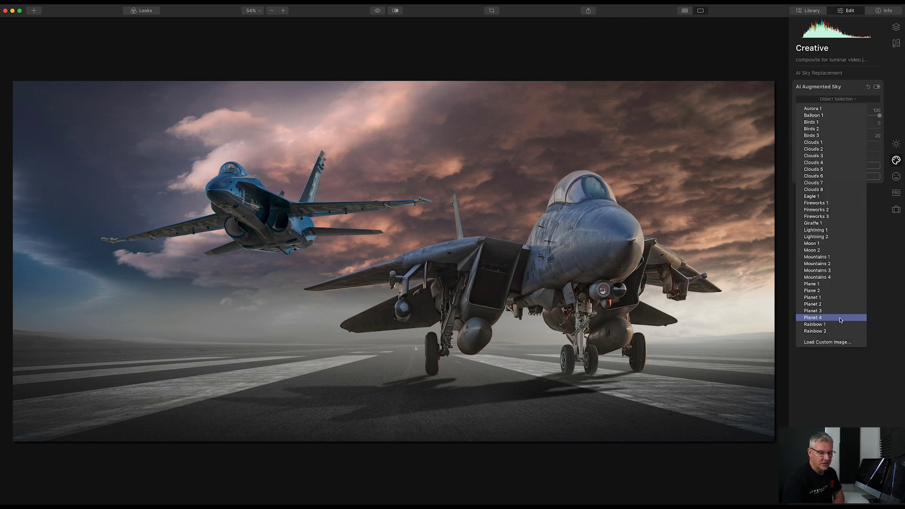
{"action": "left_click", "coordinate": [840, 342]}
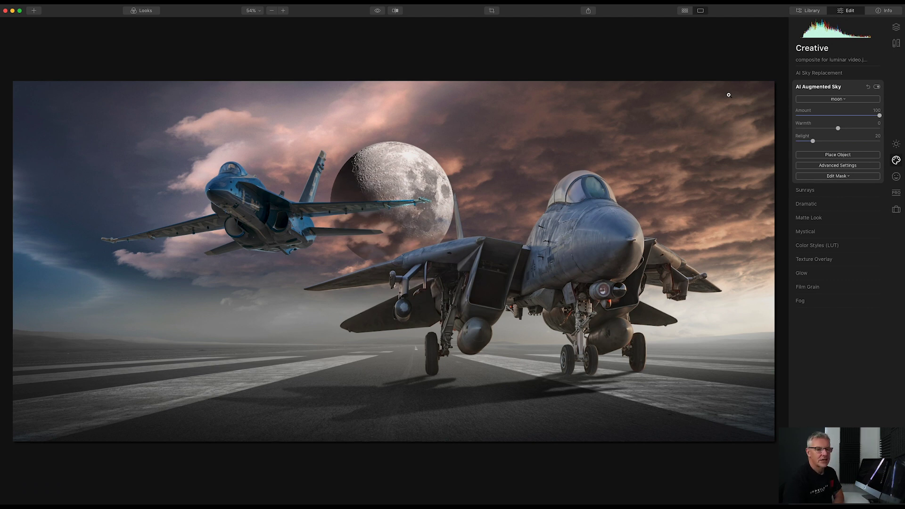
Step: Shrink the moon to less than half its size and place it in the dark sky above and left of the blue jet
{"action": "left_click", "coordinate": [846, 156]}
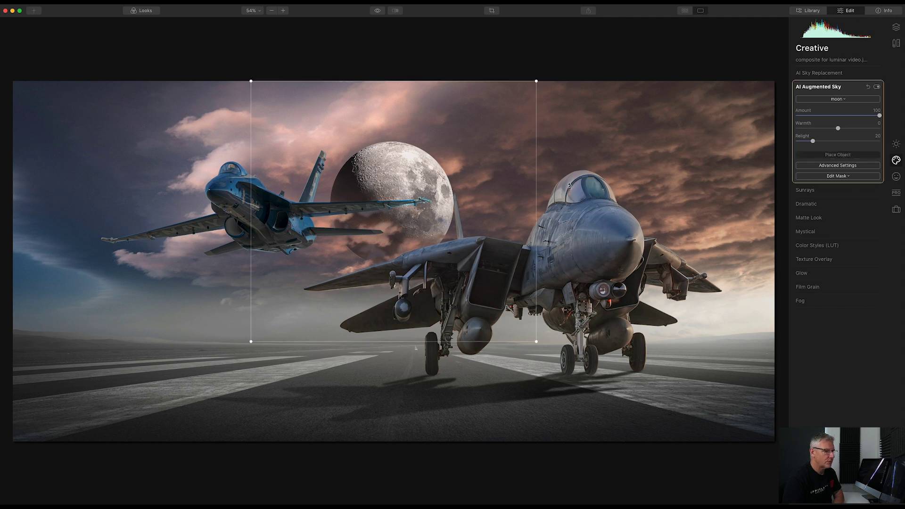
{"action": "left_click_drag", "start_coordinate": [537, 81], "coordinate": [380, 252]}
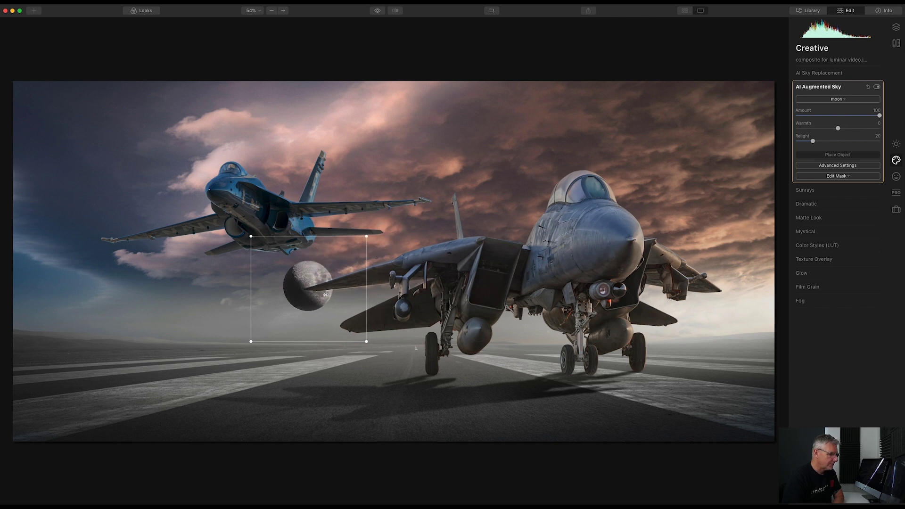
{"action": "left_click_drag", "start_coordinate": [325, 294], "coordinate": [148, 171]}
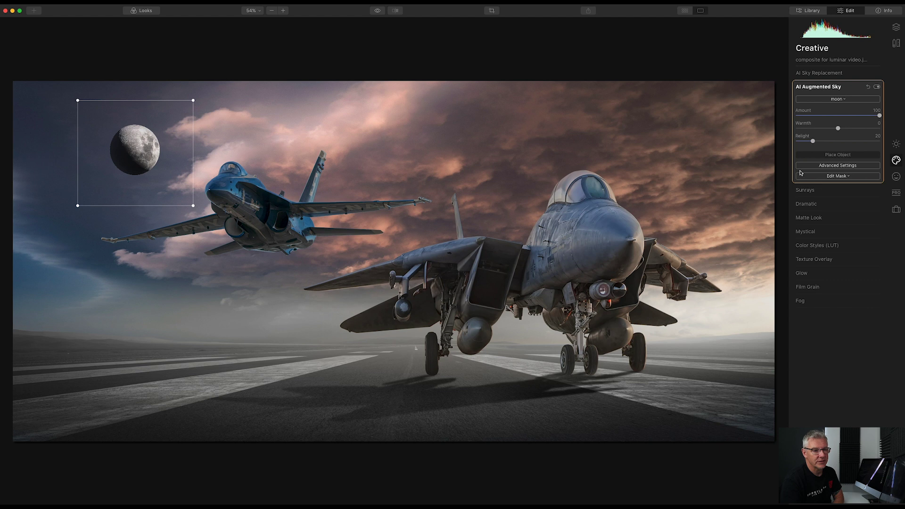
Step: Blend the moon into the sky with Amount 29, Mask Refinement 37 and Defocus 1
{"action": "left_click_drag", "start_coordinate": [878, 117], "coordinate": [819, 119]}
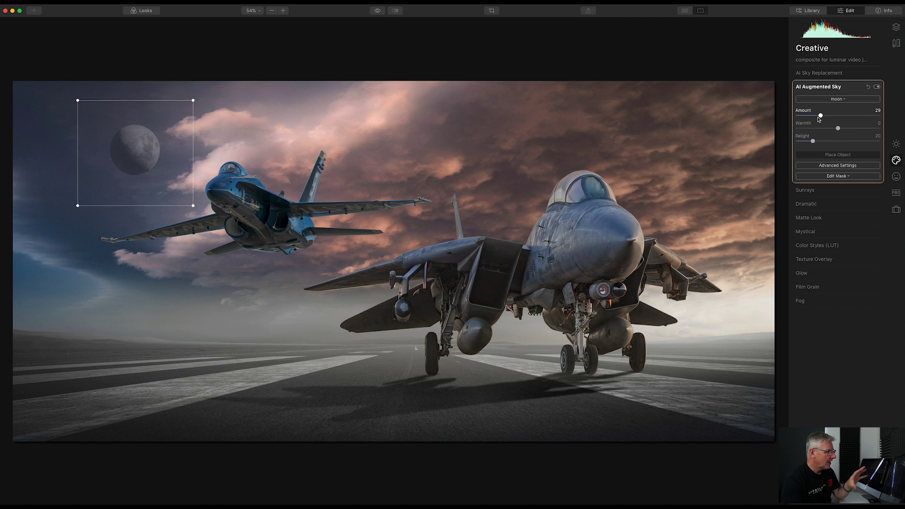
{"action": "left_click", "coordinate": [844, 165]}
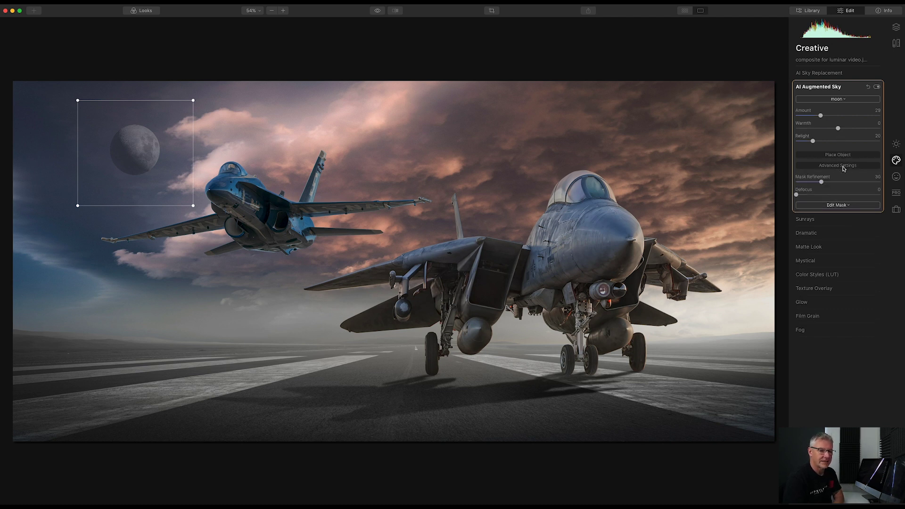
{"action": "left_click_drag", "start_coordinate": [822, 182], "coordinate": [798, 195]}
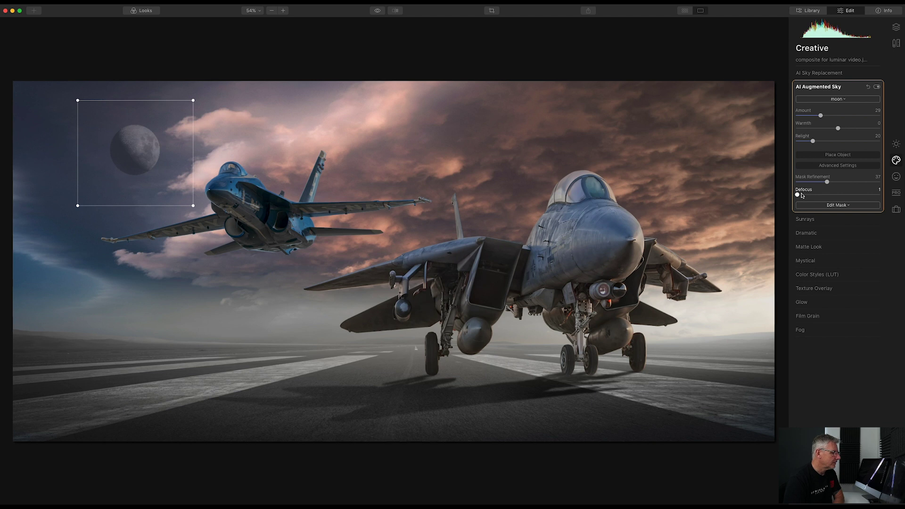
Step: Draw a diagonal gradient mask across the moon to fade out its lower-left side, and finish the mask
{"action": "left_click", "coordinate": [845, 205]}
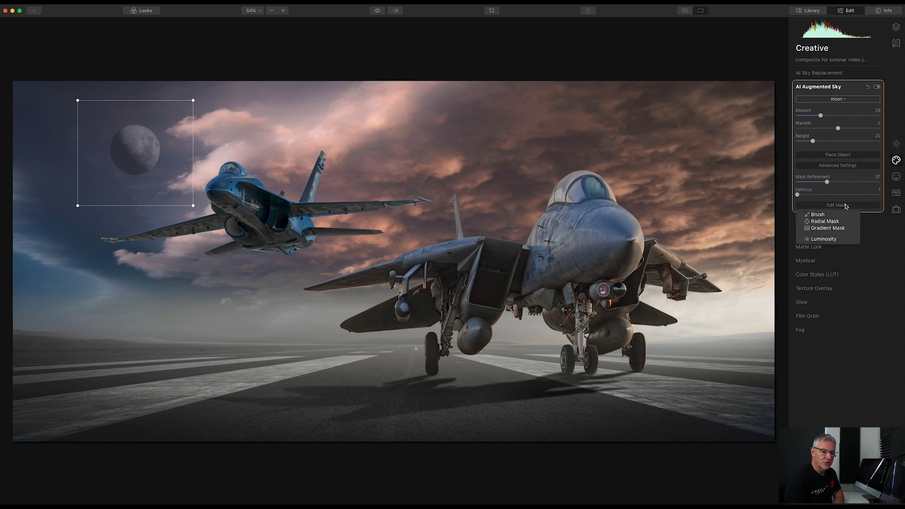
{"action": "left_click", "coordinate": [839, 229]}
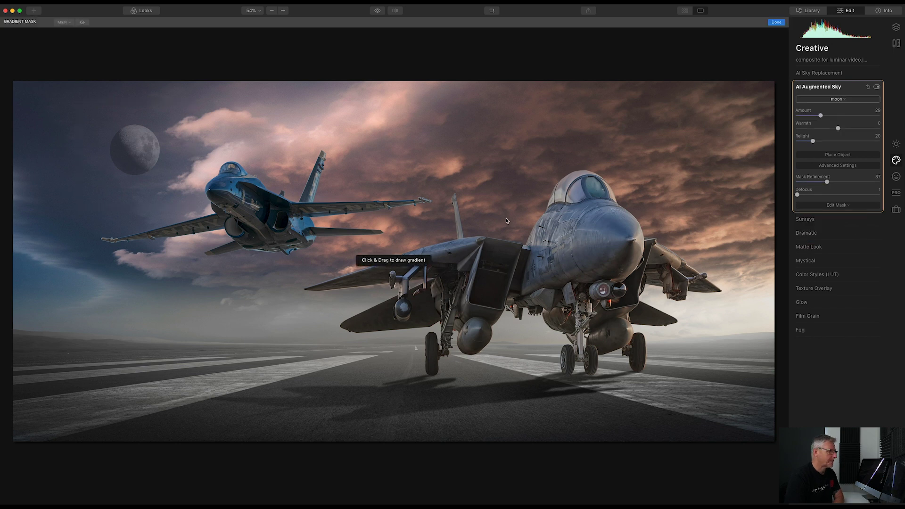
{"action": "left_click_drag", "start_coordinate": [152, 133], "coordinate": [128, 151]}
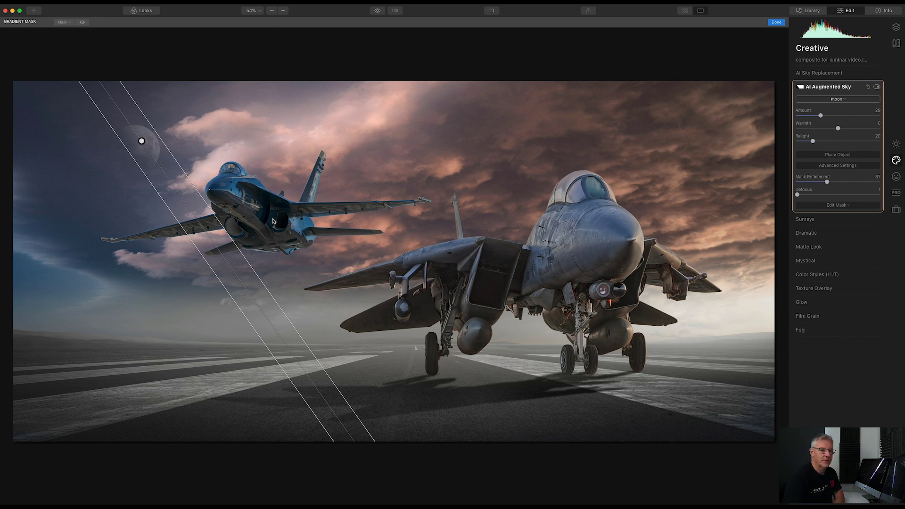
{"action": "left_click", "coordinate": [845, 206]}
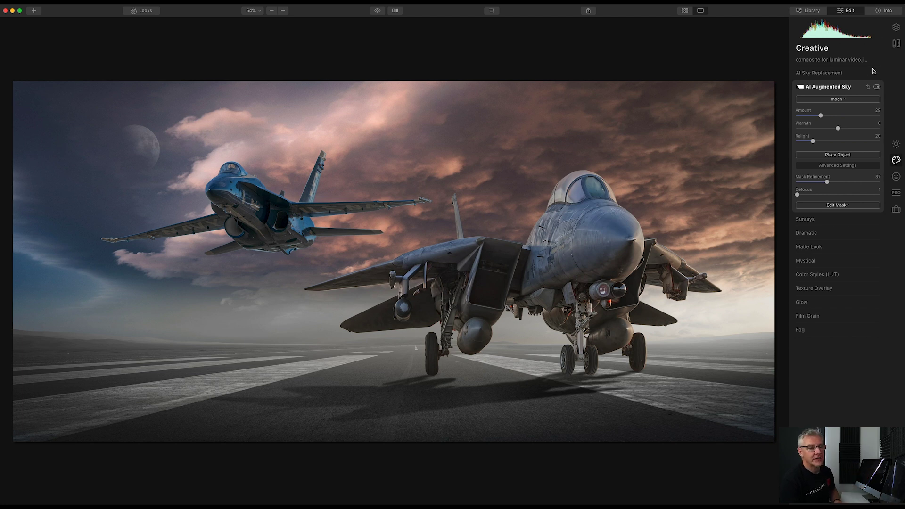
Step: Duplicate the composite image layer and rasterize the copy
{"action": "left_click", "coordinate": [896, 27]}
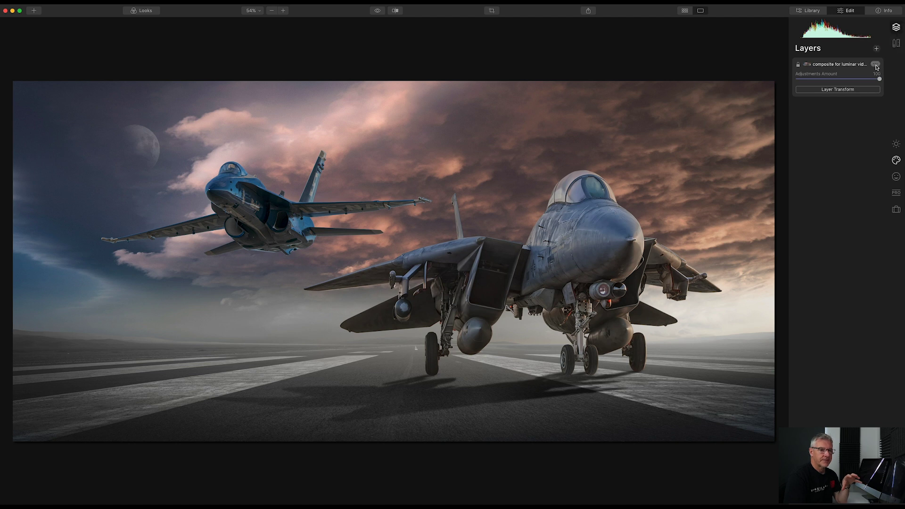
{"action": "left_click", "coordinate": [877, 66]}
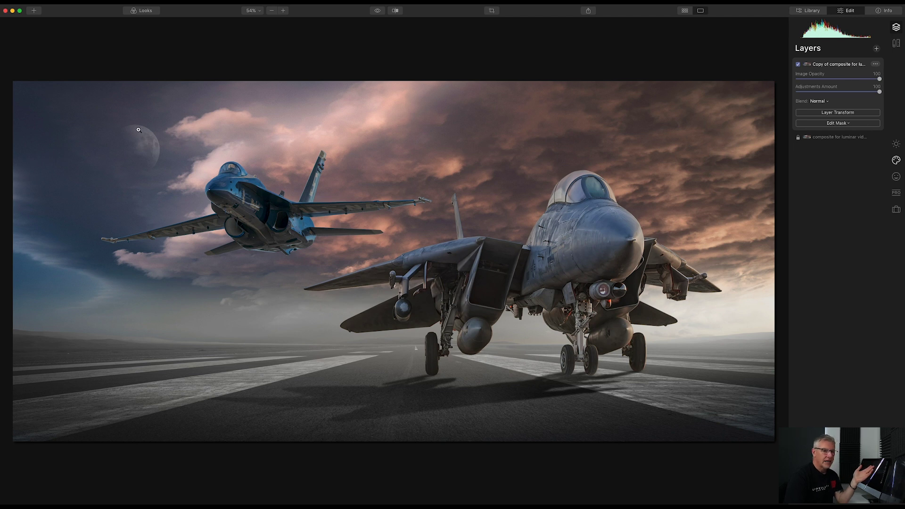
{"action": "left_click", "coordinate": [896, 160]}
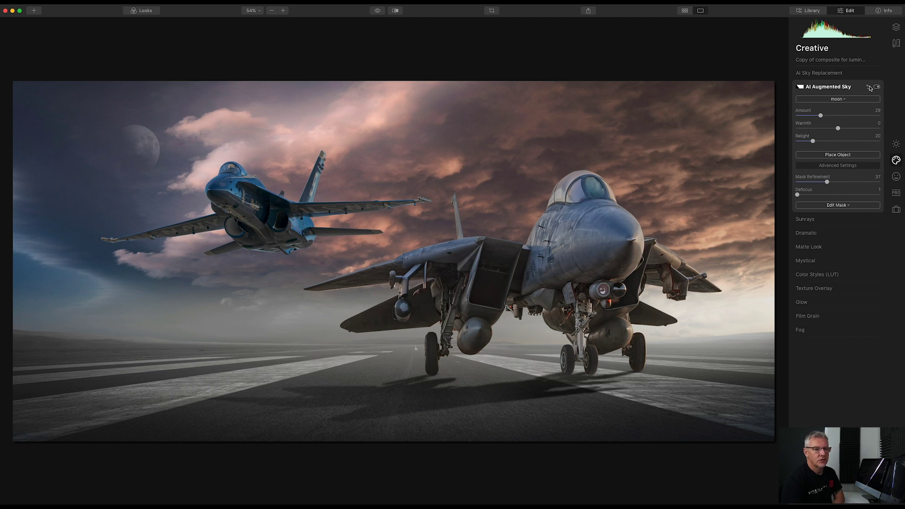
{"action": "left_click", "coordinate": [895, 27]}
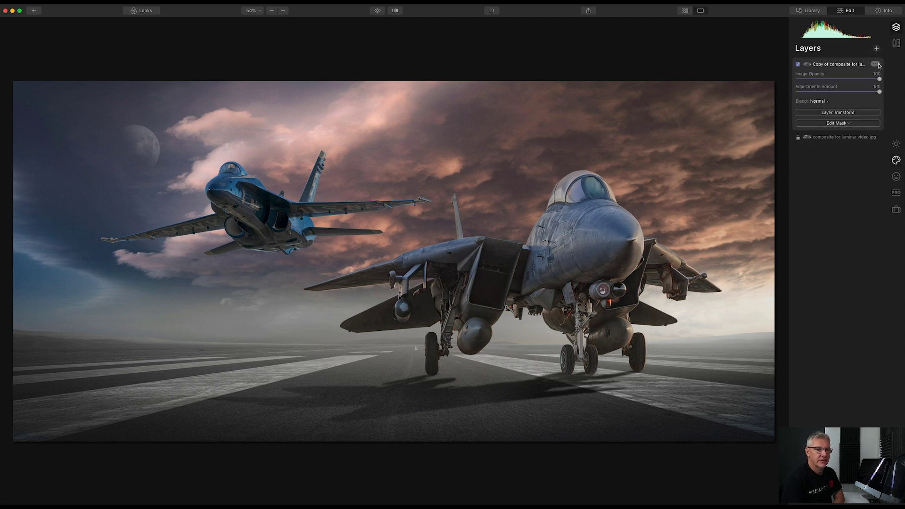
{"action": "left_click", "coordinate": [875, 64]}
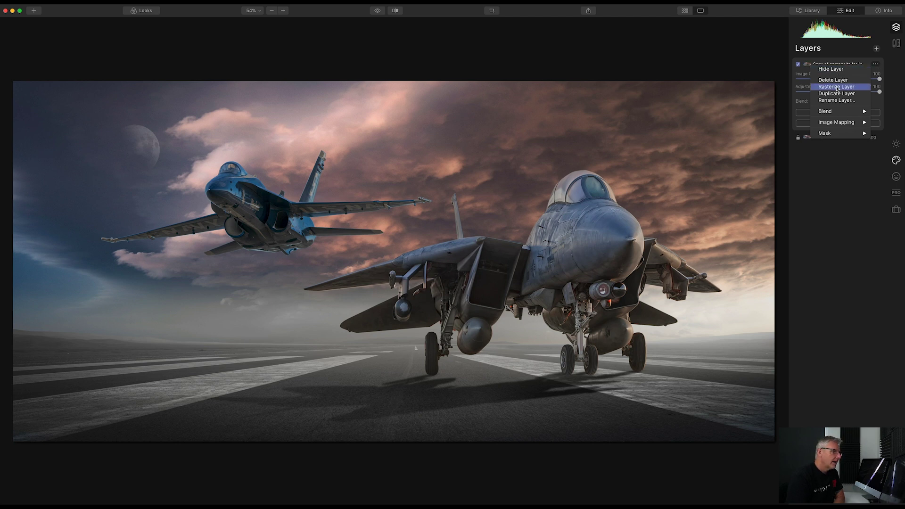
{"action": "left_click", "coordinate": [837, 86]}
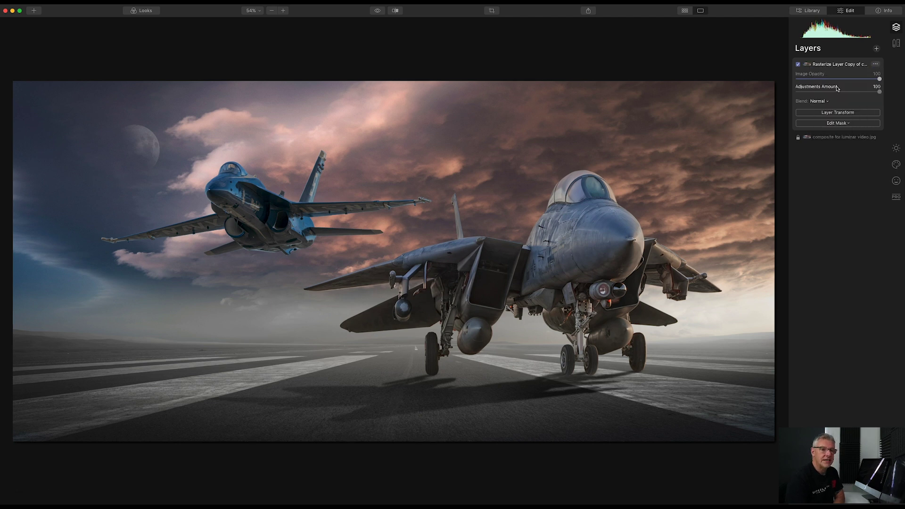
{"action": "left_click", "coordinate": [876, 49]}
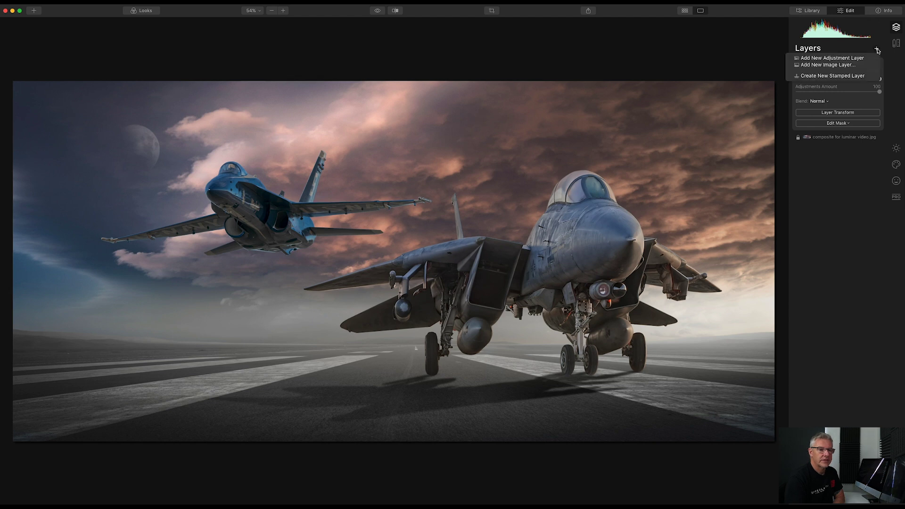
{"action": "left_click", "coordinate": [852, 76]}
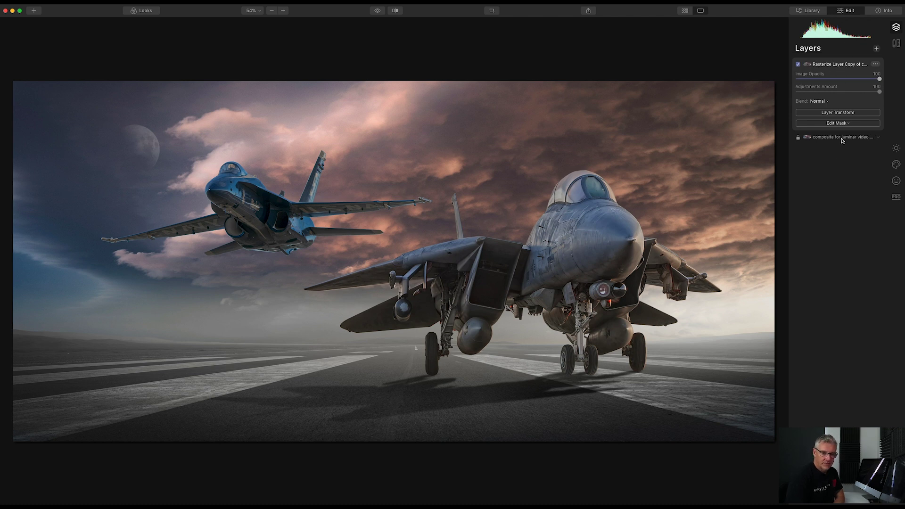
Step: Load the custom image "test flight" as the AI Augmented Sky object on the rasterized layer
{"action": "left_click", "coordinate": [896, 165]}
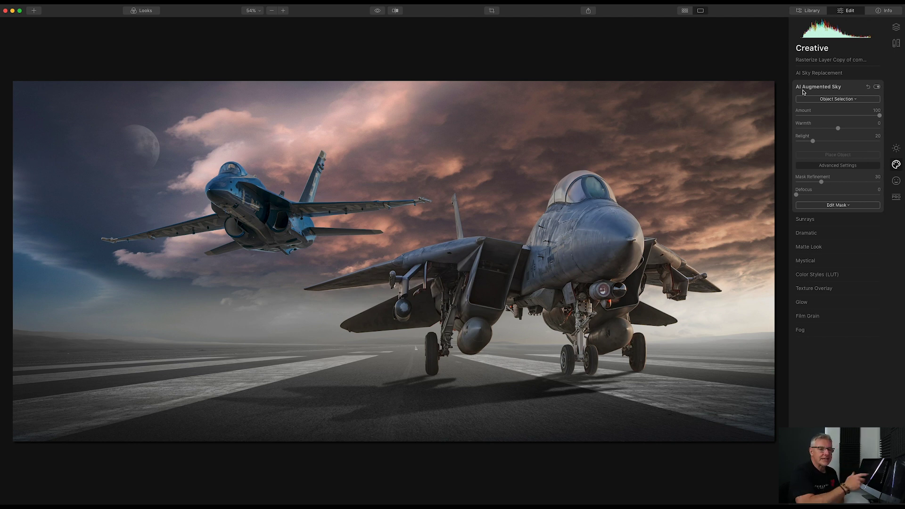
{"action": "left_click", "coordinate": [857, 101]}
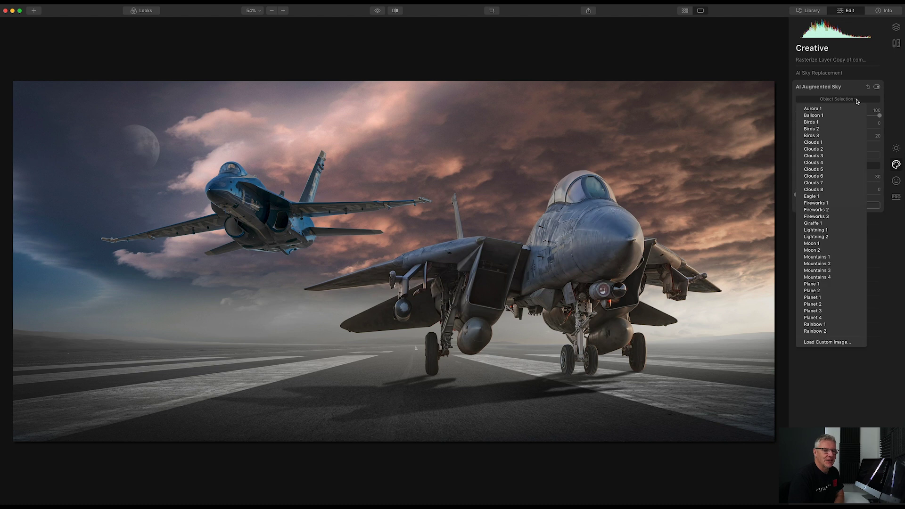
{"action": "left_click", "coordinate": [825, 343]}
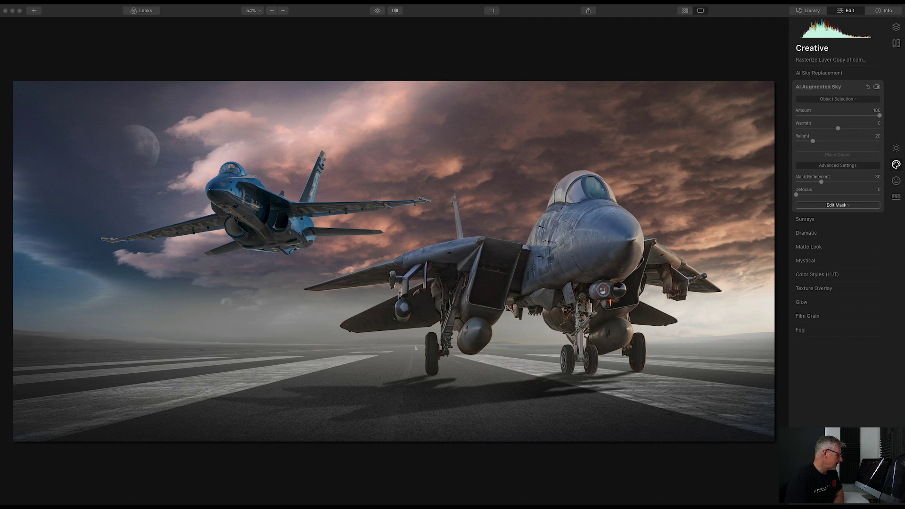
{"action": "key", "text": "Return"}
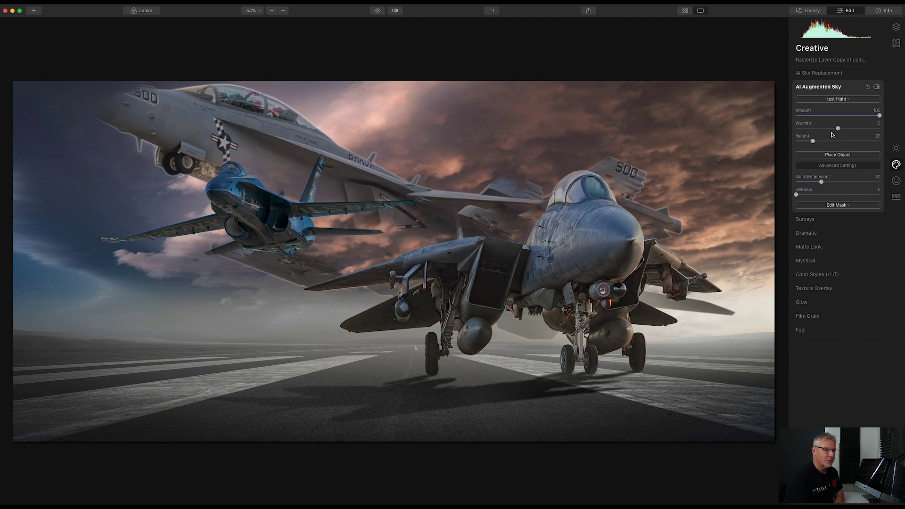
Step: Shrink the test flight jet to a tiny distant plane, place it just below the moon, and set its Amount to 98
{"action": "left_click", "coordinate": [846, 156]}
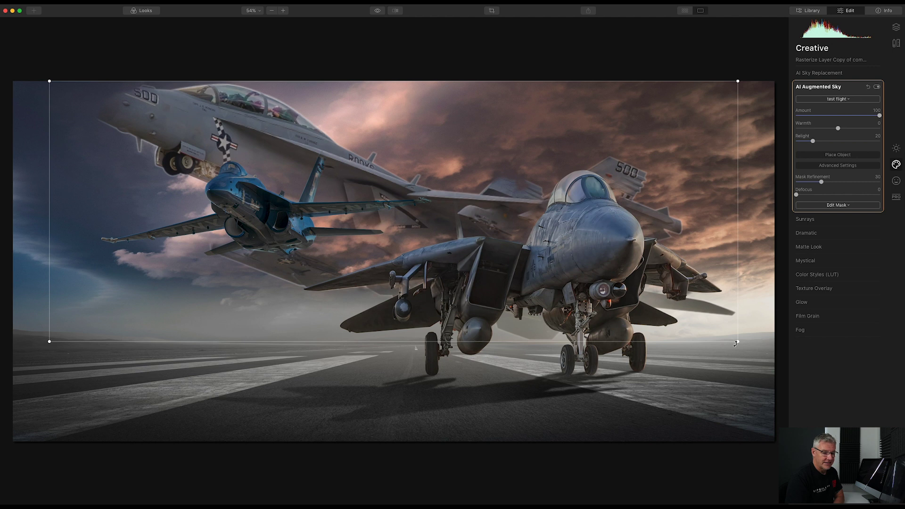
{"action": "left_click_drag", "start_coordinate": [738, 341], "coordinate": [85, 127]}
{"action": "left_click_drag", "start_coordinate": [76, 89], "coordinate": [164, 158]}
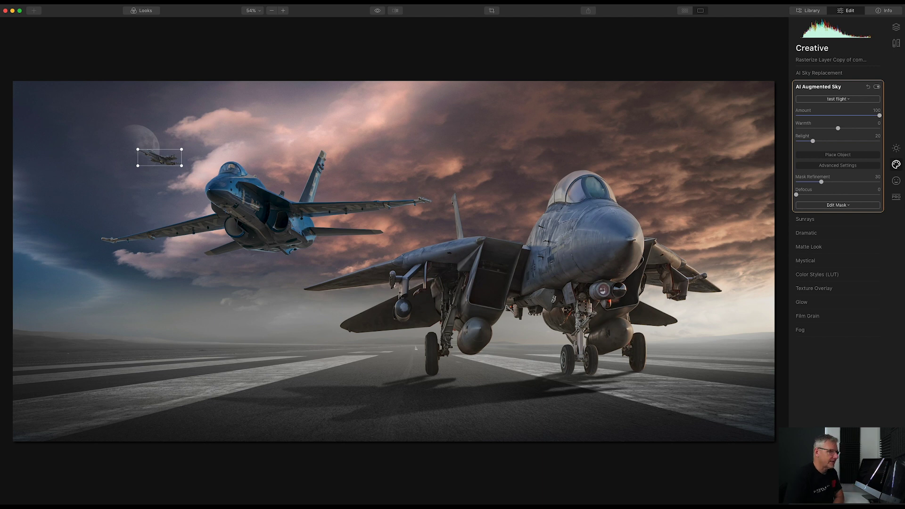
{"action": "left_click", "coordinate": [845, 155]}
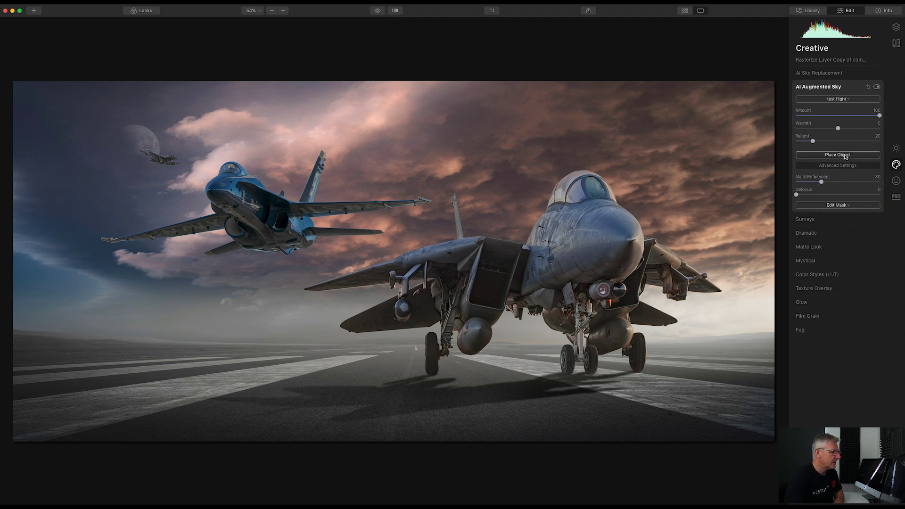
{"action": "left_click", "coordinate": [879, 114]}
{"action": "mouse_move", "coordinate": [879, 115]}
{"action": "left_mouse_down"}
{"action": "mouse_move", "coordinate": [855, 117]}
{"action": "mouse_move", "coordinate": [878, 116]}
{"action": "left_mouse_up"}
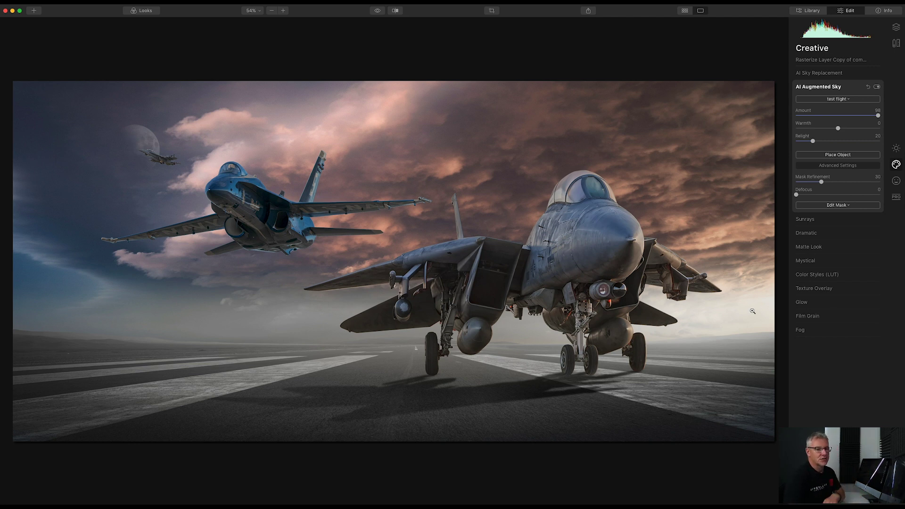
Step: Add a new adjustment layer above the rasterized layer
{"action": "left_click", "coordinate": [896, 27]}
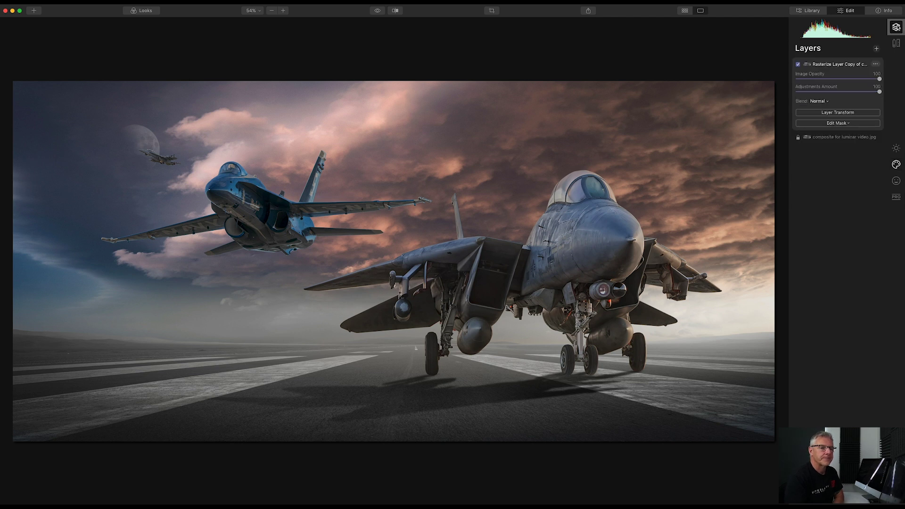
{"action": "left_click", "coordinate": [876, 48]}
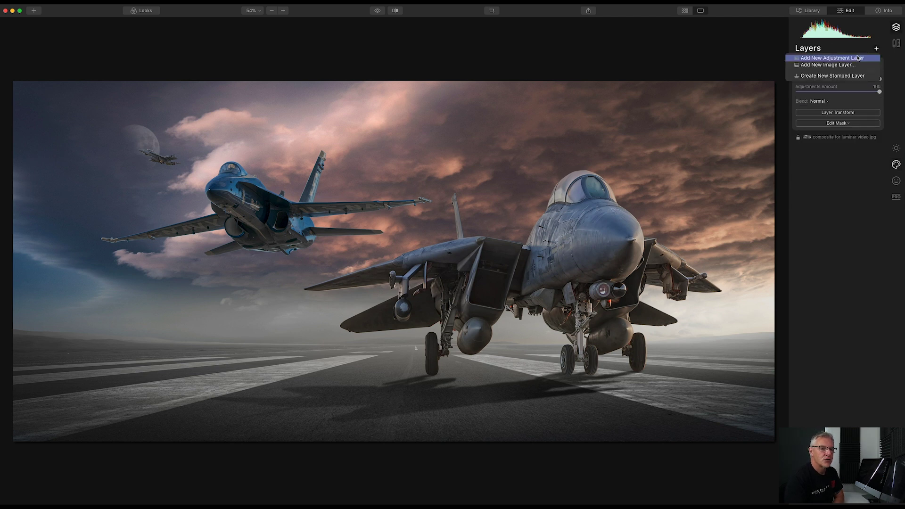
{"action": "left_click", "coordinate": [857, 58]}
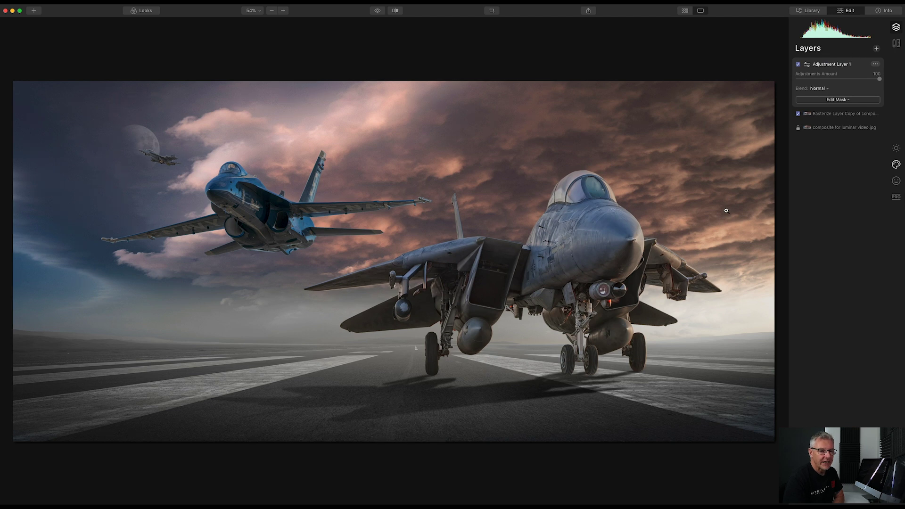
Step: Apply Sunrays with an Amount of 33 and place the sun center just outside the image's right edge at the horizon
{"action": "left_click", "coordinate": [896, 164]}
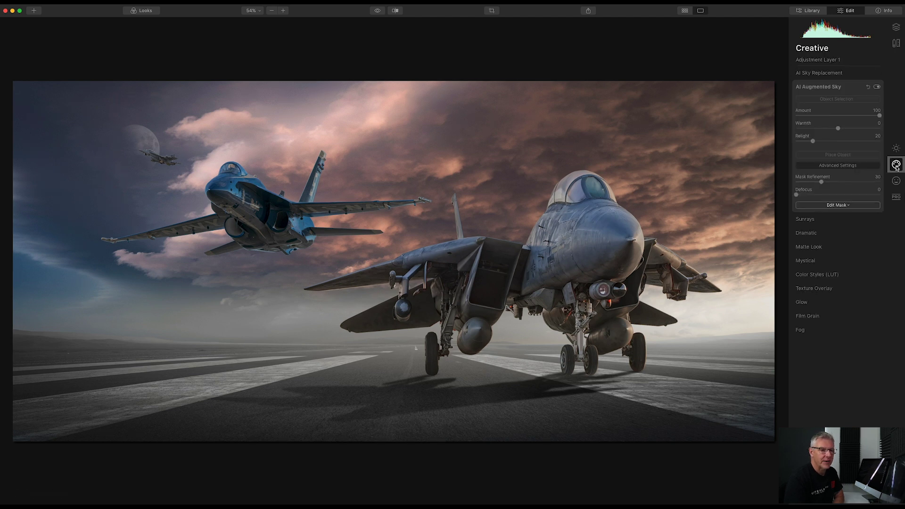
{"action": "left_click", "coordinate": [818, 86]}
{"action": "left_click", "coordinate": [804, 102]}
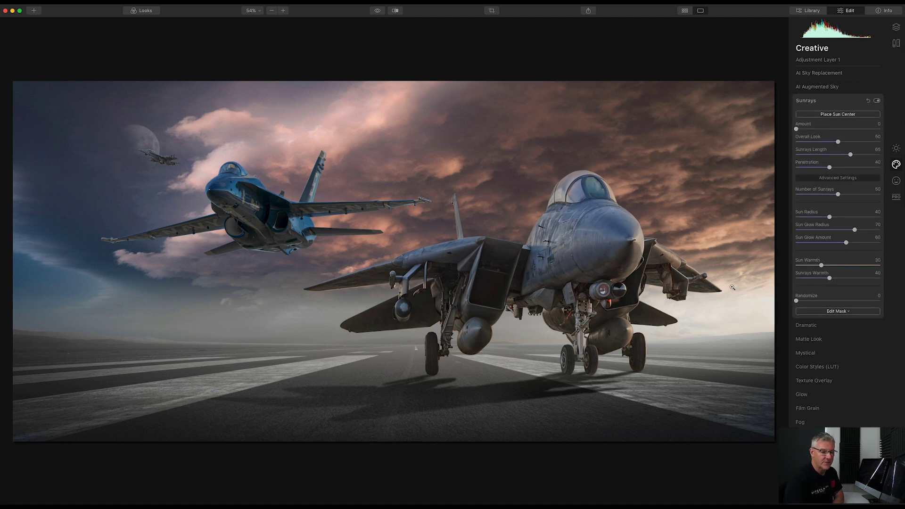
{"action": "left_click_drag", "start_coordinate": [797, 130], "coordinate": [824, 129]}
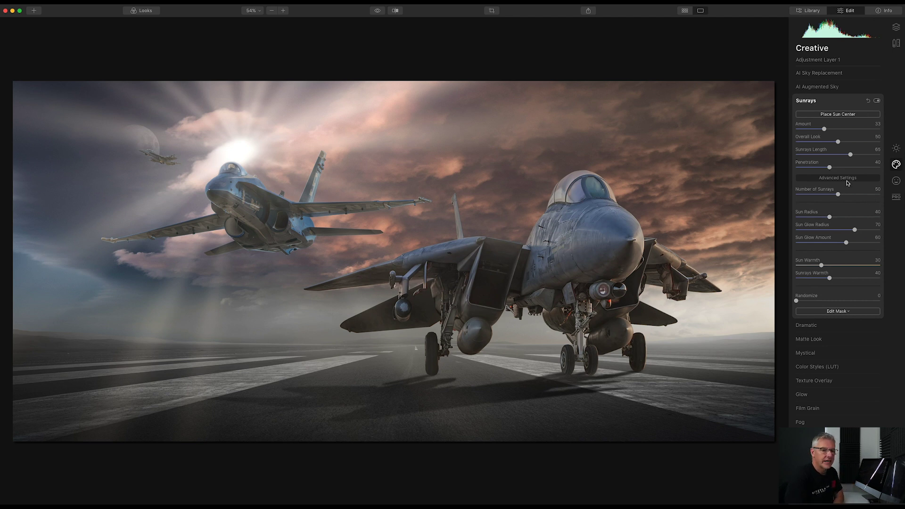
{"action": "left_click", "coordinate": [829, 116]}
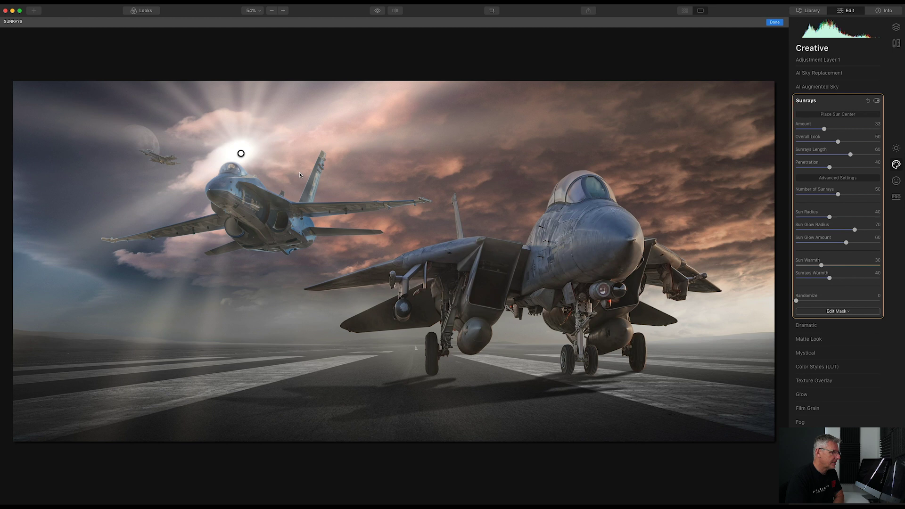
{"action": "left_click_drag", "start_coordinate": [241, 153], "coordinate": [351, 203]}
{"action": "left_click_drag", "start_coordinate": [545, 275], "coordinate": [776, 311]}
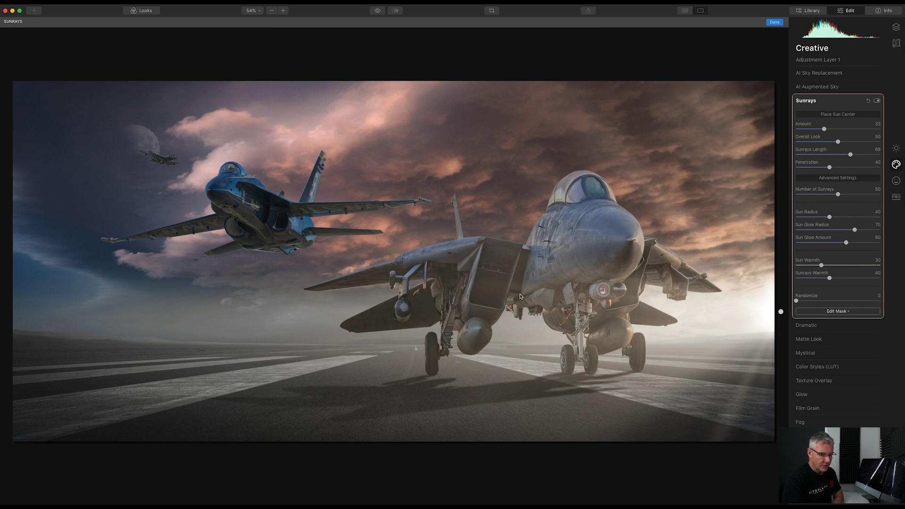
Step: Set the Sunrays' Sun Warmth to 16, Sunrays Warmth to 30, Penetration to 52 and Sunrays Length to 79
{"action": "mouse_move", "coordinate": [822, 266]}
{"action": "left_mouse_down"}
{"action": "mouse_move", "coordinate": [809, 266]}
{"action": "mouse_move", "coordinate": [822, 279]}
{"action": "left_mouse_up"}
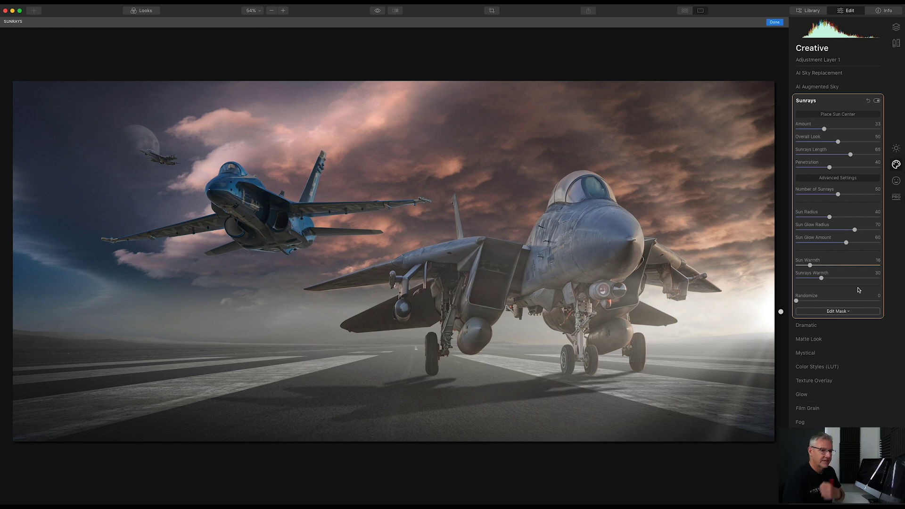
{"action": "left_click_drag", "start_coordinate": [829, 168], "coordinate": [864, 156]}
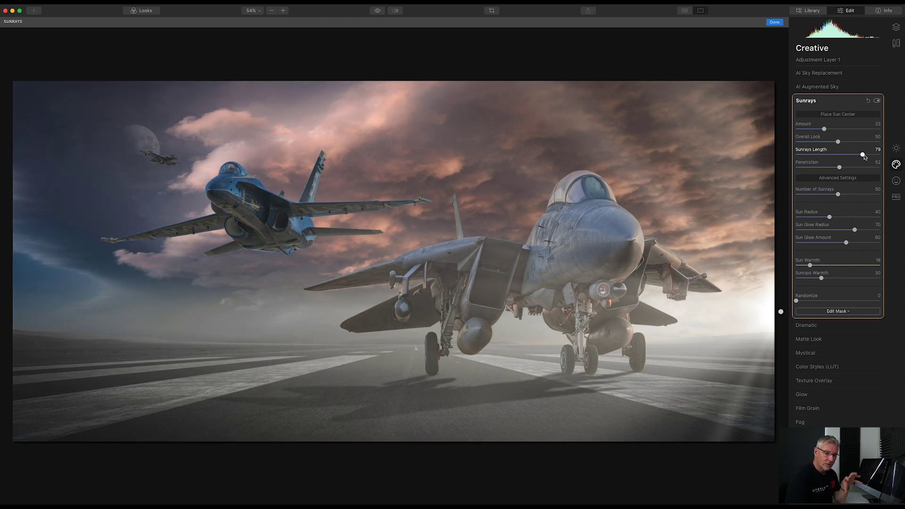
Step: Add a radial mask to the Sunrays, shape it into a wide flat ellipse over the parked jet, and invert it
{"action": "left_click", "coordinate": [837, 312]}
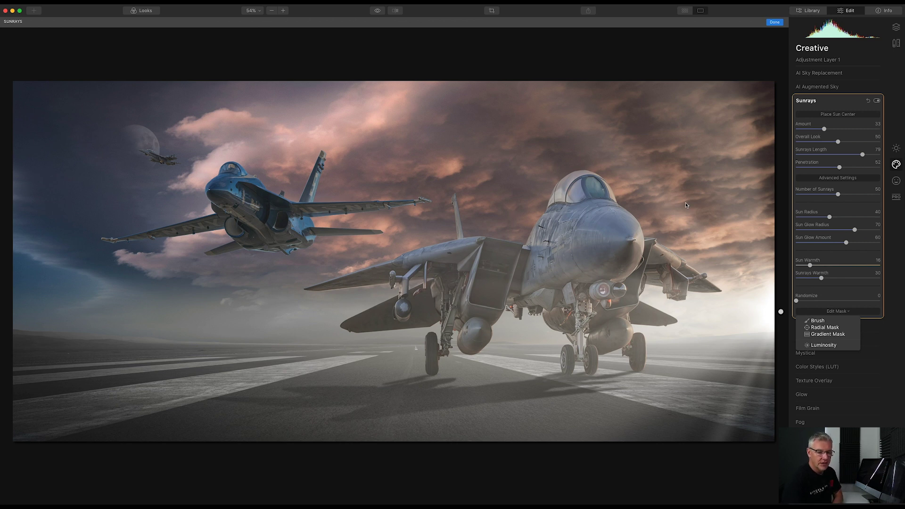
{"action": "left_click", "coordinate": [837, 329]}
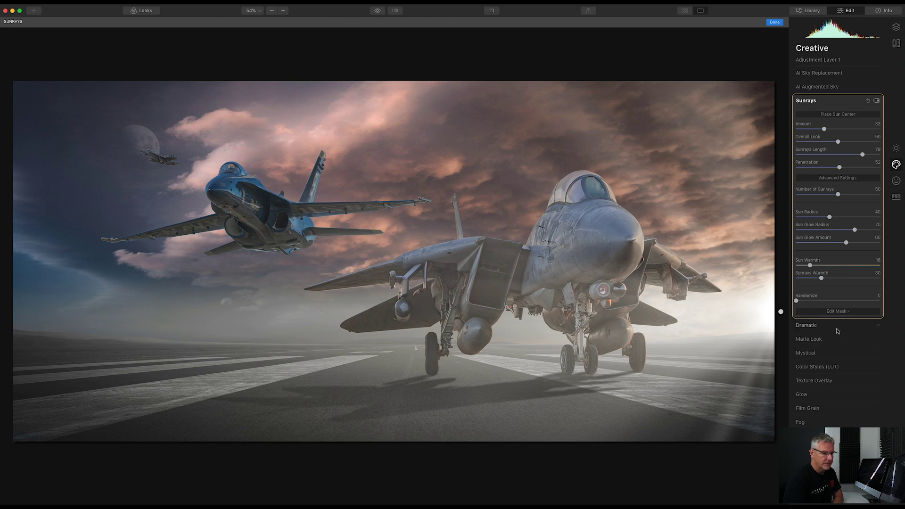
{"action": "left_click_drag", "start_coordinate": [427, 317], "coordinate": [491, 322]}
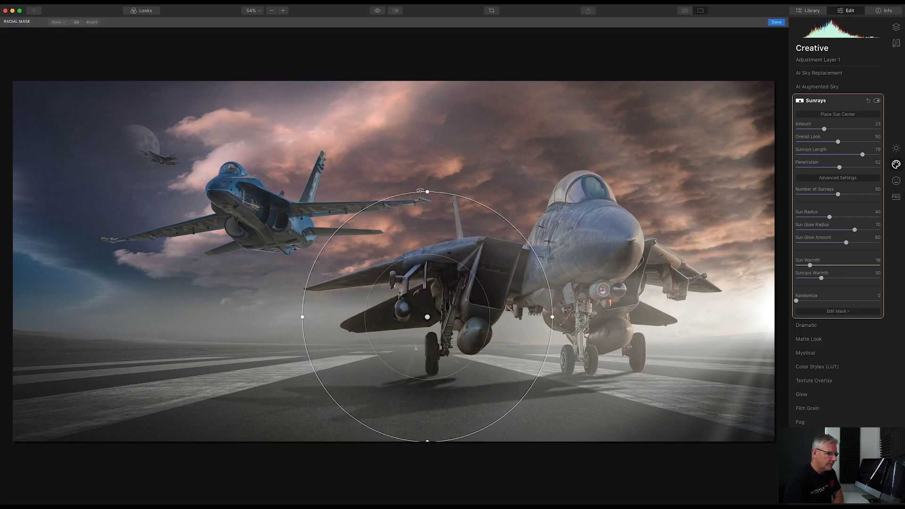
{"action": "left_click_drag", "start_coordinate": [420, 191], "coordinate": [420, 269]}
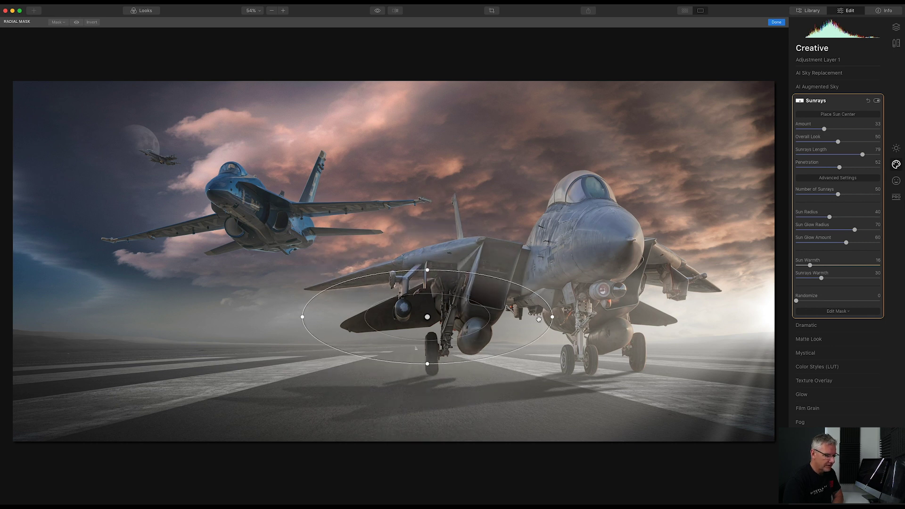
{"action": "left_click_drag", "start_coordinate": [552, 317], "coordinate": [773, 316]}
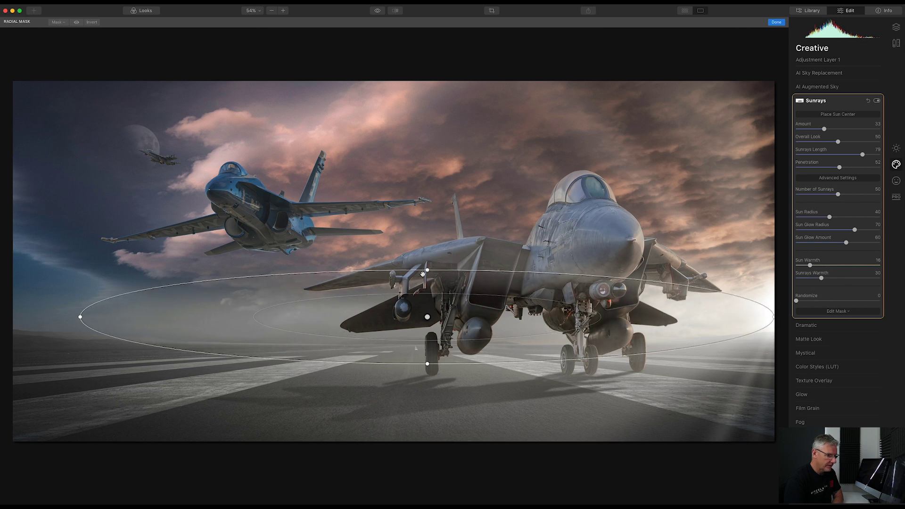
{"action": "left_click_drag", "start_coordinate": [427, 270], "coordinate": [639, 308]}
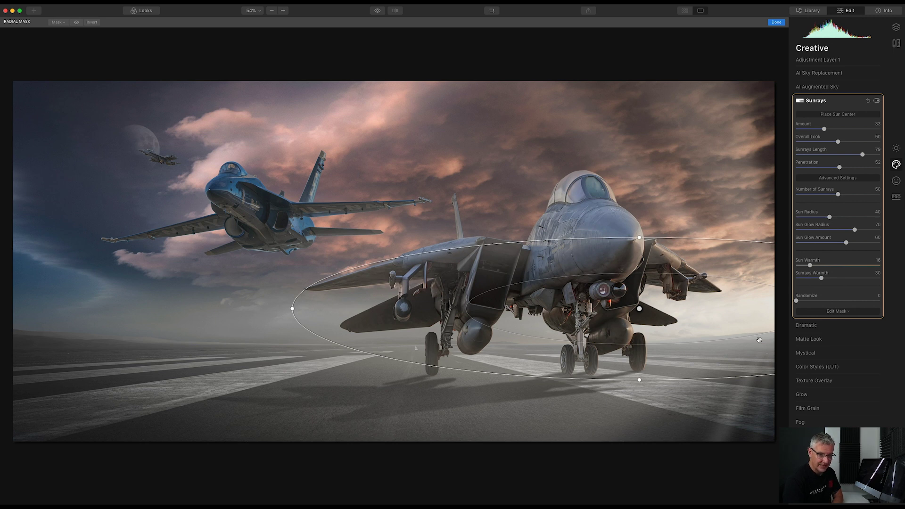
{"action": "left_click", "coordinate": [94, 23]}
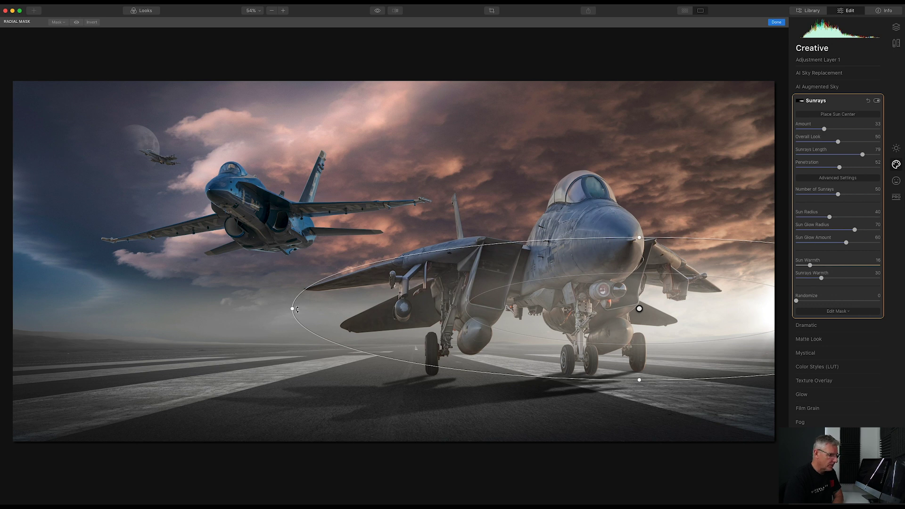
Step: Stretch the radial mask across the runway horizon, center it behind the parked jet's nose wheel, and narrow its height to below the nose
{"action": "left_click_drag", "start_coordinate": [467, 310], "coordinate": [417, 309]}
{"action": "left_click_drag", "start_coordinate": [196, 309], "coordinate": [73, 309]}
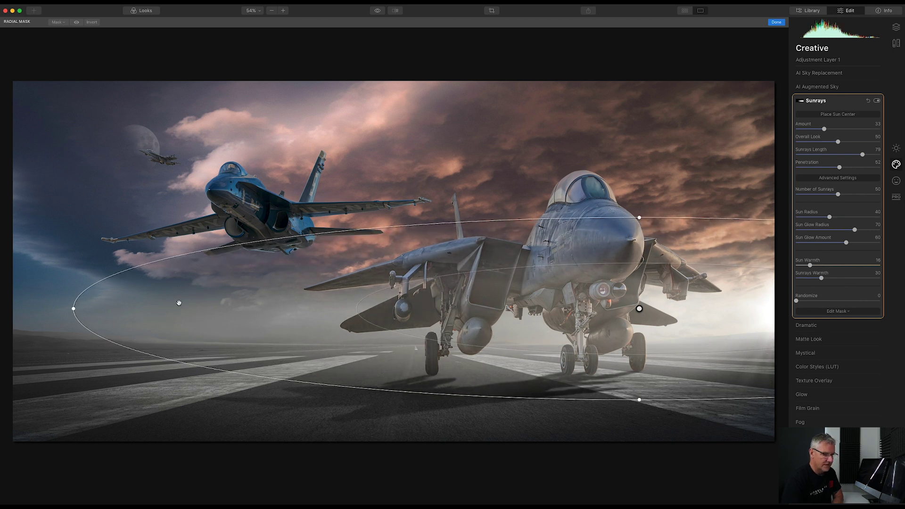
{"action": "left_click_drag", "start_coordinate": [639, 219], "coordinate": [639, 236]}
{"action": "left_click_drag", "start_coordinate": [639, 309], "coordinate": [671, 299]}
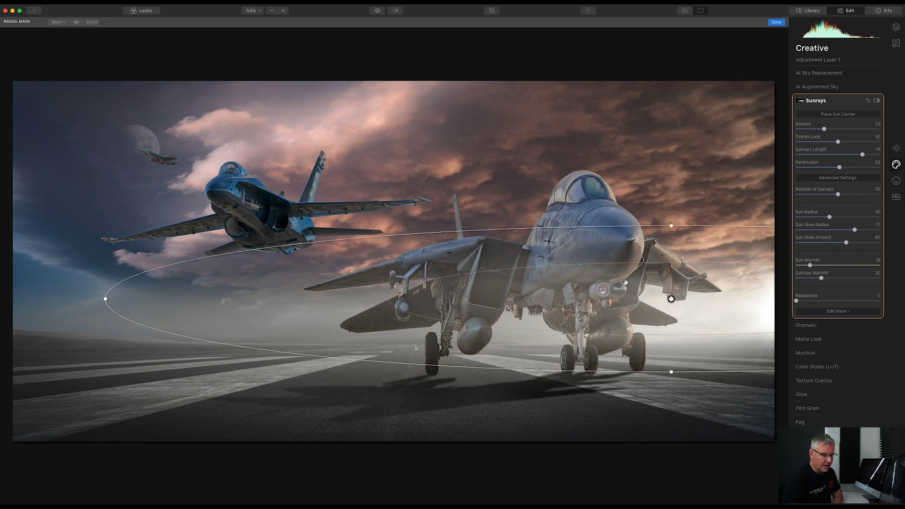
{"action": "left_click_drag", "start_coordinate": [671, 299], "coordinate": [673, 312]}
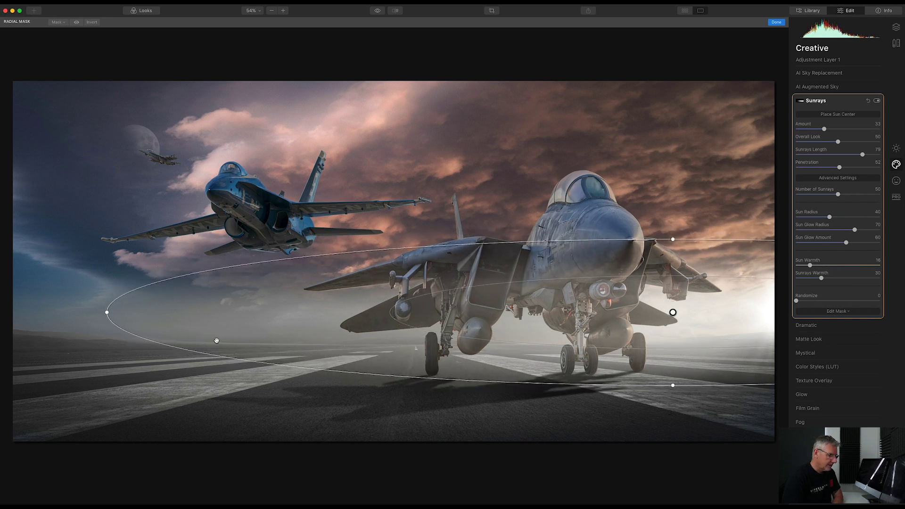
{"action": "left_click_drag", "start_coordinate": [391, 313], "coordinate": [375, 314]}
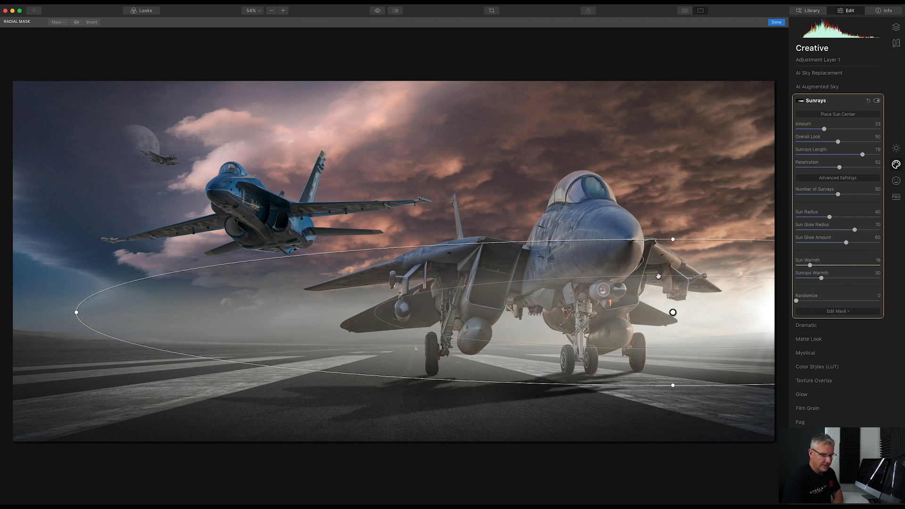
{"action": "left_click_drag", "start_coordinate": [658, 276], "coordinate": [636, 291]}
{"action": "left_click_drag", "start_coordinate": [185, 313], "coordinate": [110, 312]}
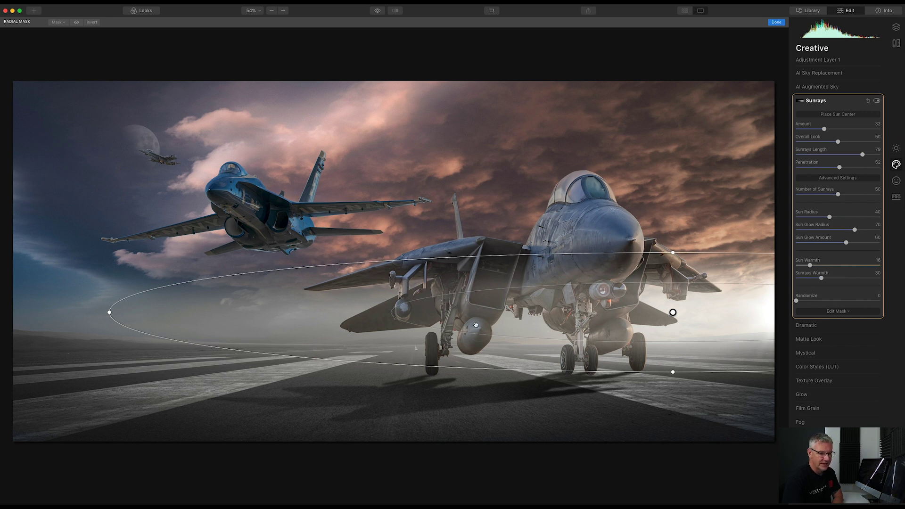
Step: Check the radial mask's coverage with its overlay, nudge the mask slightly downward, and finish masking
{"action": "left_click", "coordinate": [77, 22]}
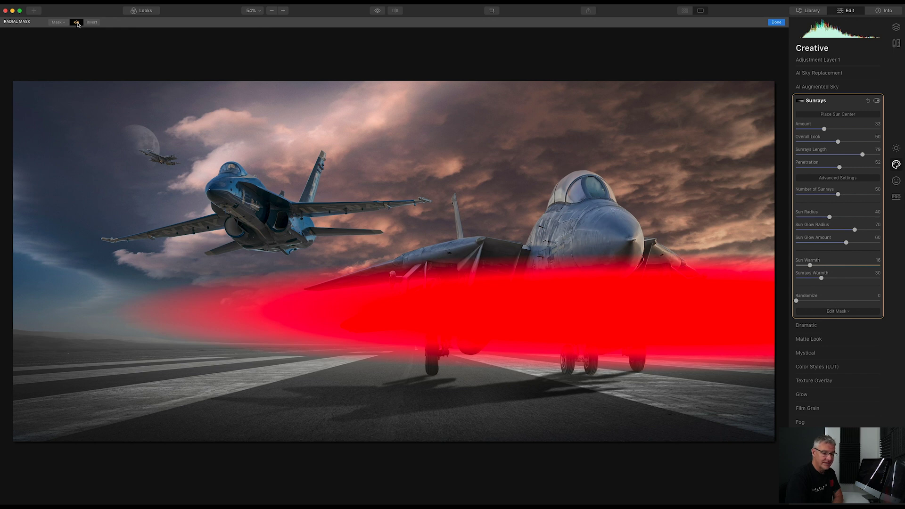
{"action": "left_click", "coordinate": [78, 23]}
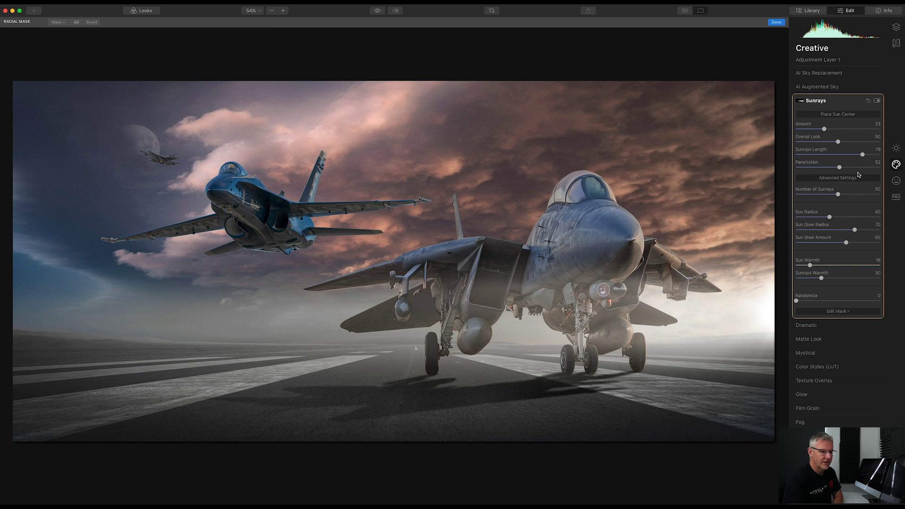
{"action": "left_click_drag", "start_coordinate": [674, 313], "coordinate": [674, 317]}
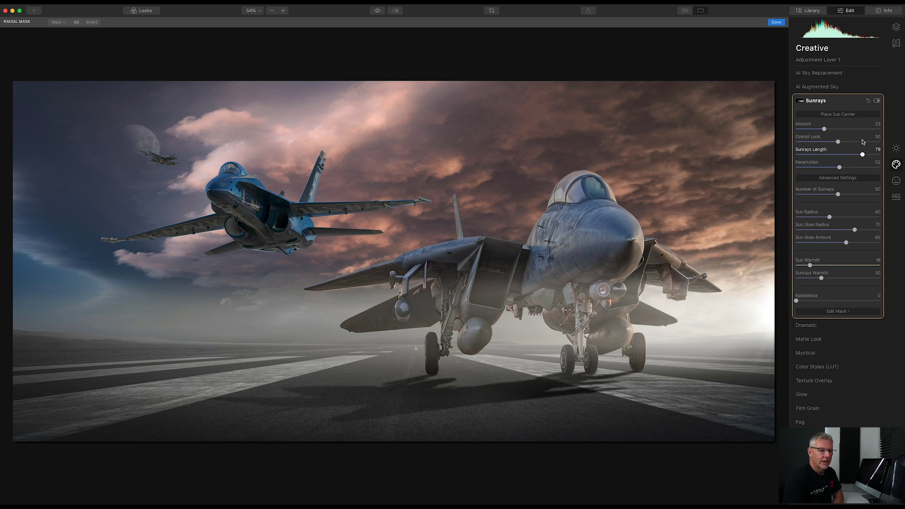
{"action": "left_click", "coordinate": [847, 313]}
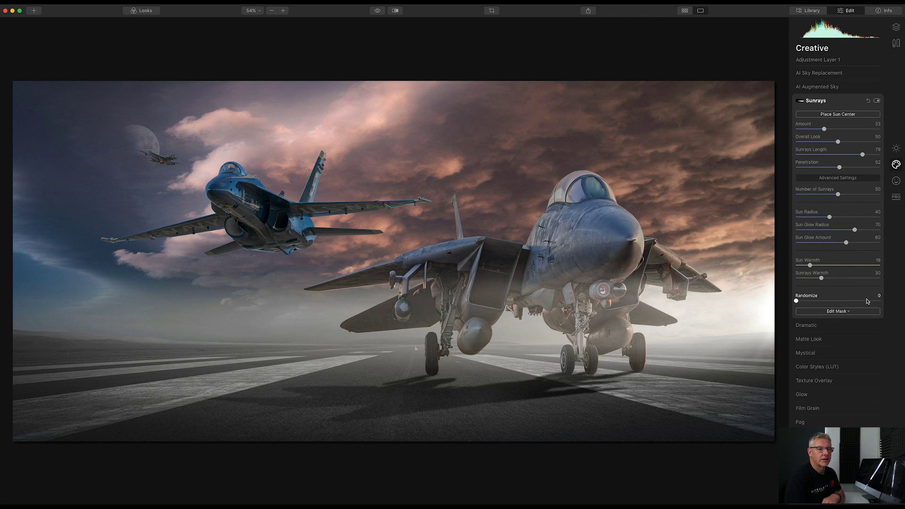
Step: Add a second adjustment layer at the top of the layer stack
{"action": "left_click", "coordinate": [896, 27]}
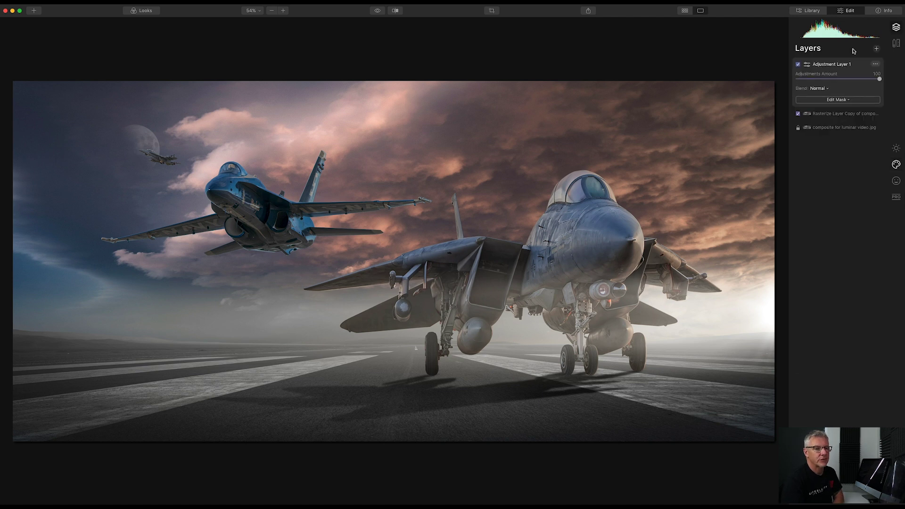
{"action": "left_click", "coordinate": [877, 49]}
{"action": "left_click", "coordinate": [861, 59]}
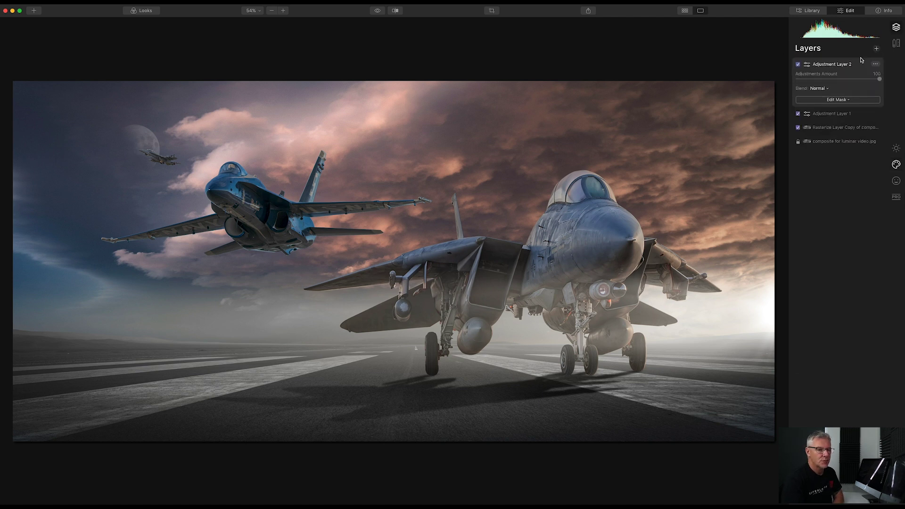
Step: Apply Sunrays at Amount 50 to the second adjustment layer, with the sun center beyond the image's right edge near the existing sun glow
{"action": "left_click", "coordinate": [896, 165]}
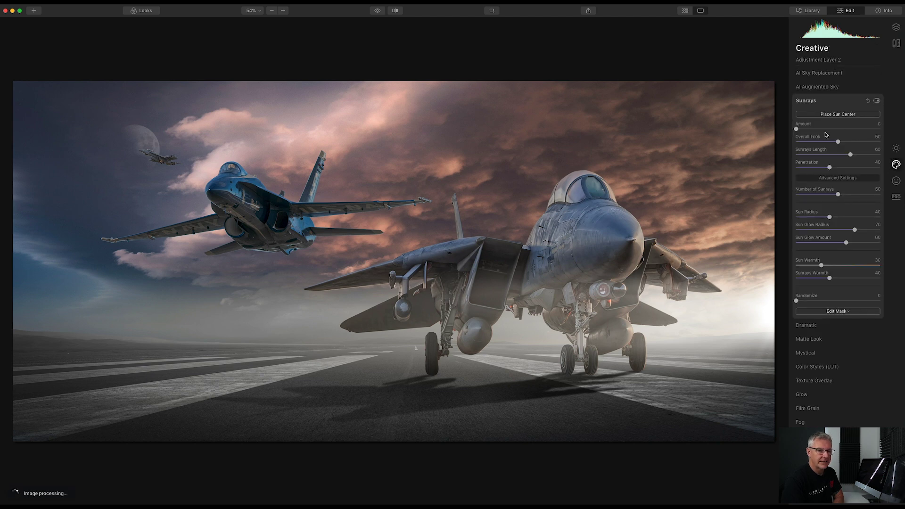
{"action": "left_click_drag", "start_coordinate": [796, 129], "coordinate": [829, 129]}
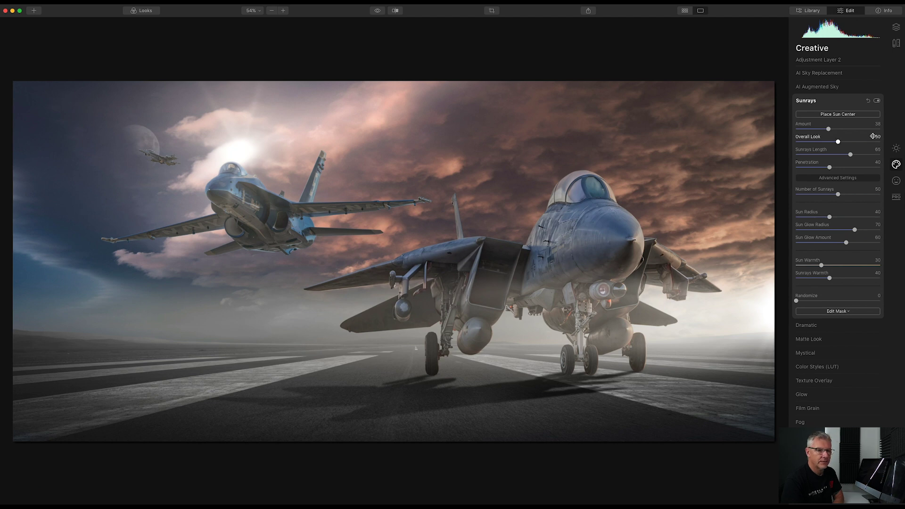
{"action": "left_click_drag", "start_coordinate": [828, 129], "coordinate": [839, 128]}
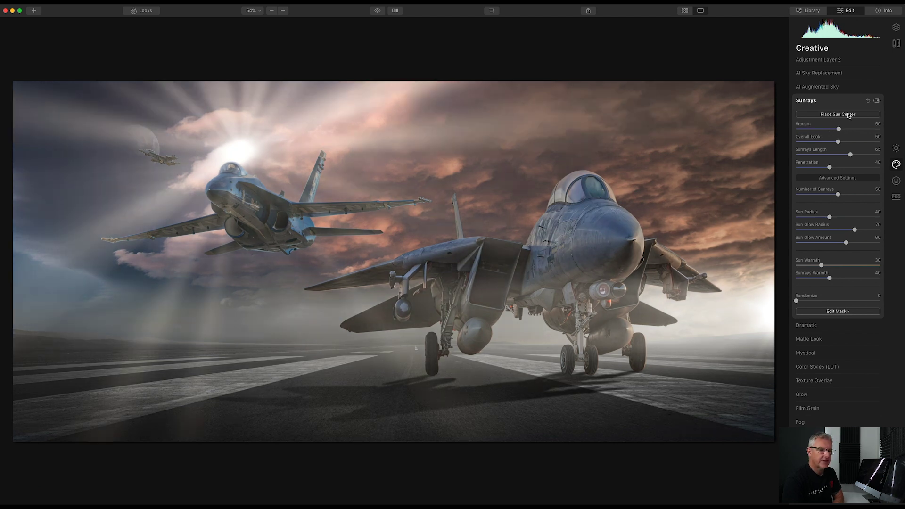
{"action": "left_click", "coordinate": [839, 114]}
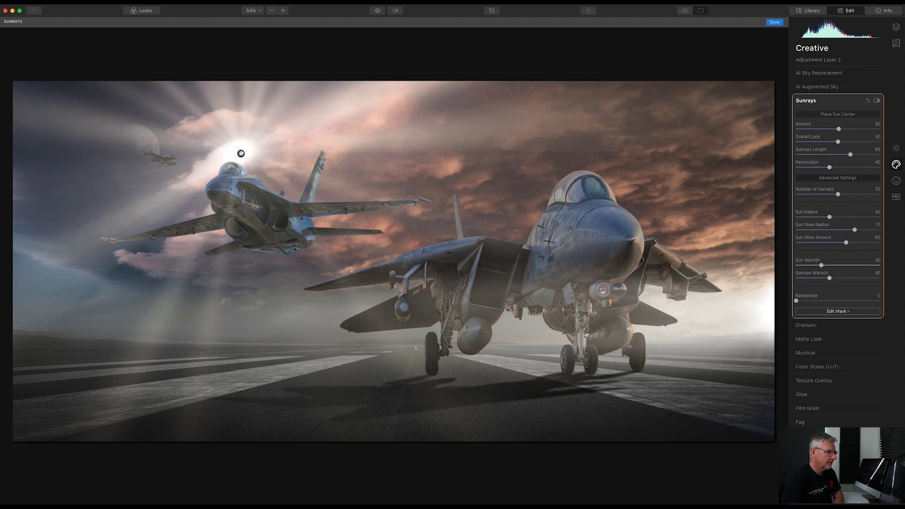
{"action": "left_click", "coordinate": [761, 319]}
{"action": "left_click_drag", "start_coordinate": [777, 320], "coordinate": [786, 314]}
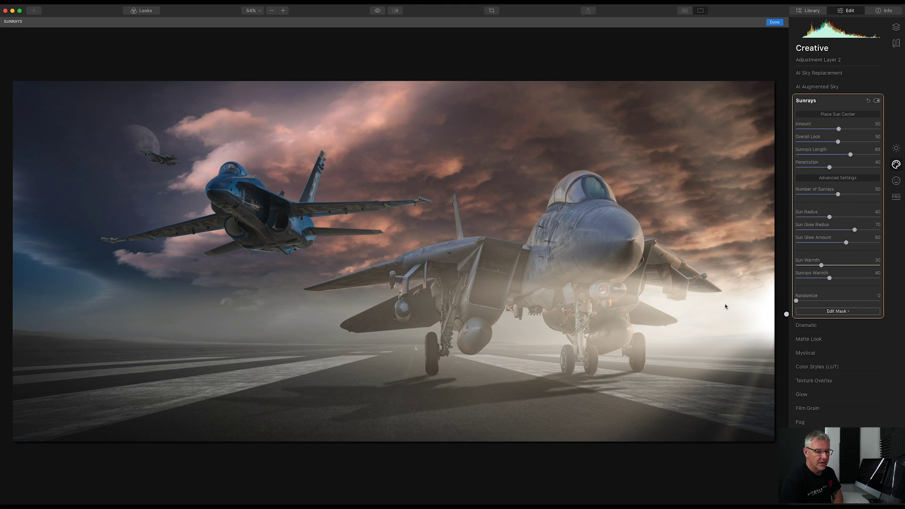
Step: Set the second Sunrays' Sun Warmth to 28, Sunrays Warmth to 36 and Sunrays Length to 67, keeping Overall Look at 50
{"action": "left_click_drag", "start_coordinate": [830, 280], "coordinate": [819, 265]}
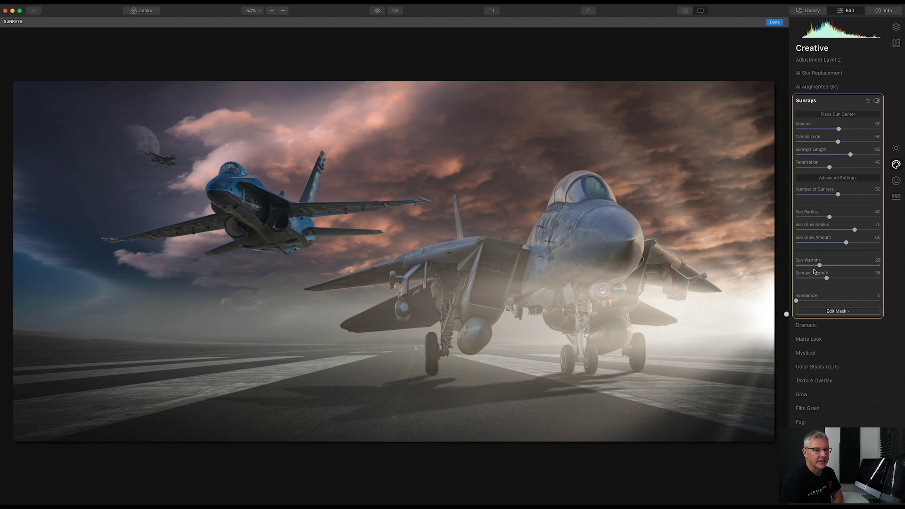
{"action": "left_click_drag", "start_coordinate": [839, 143], "coordinate": [852, 157]}
{"action": "double_click", "coordinate": [835, 142]}
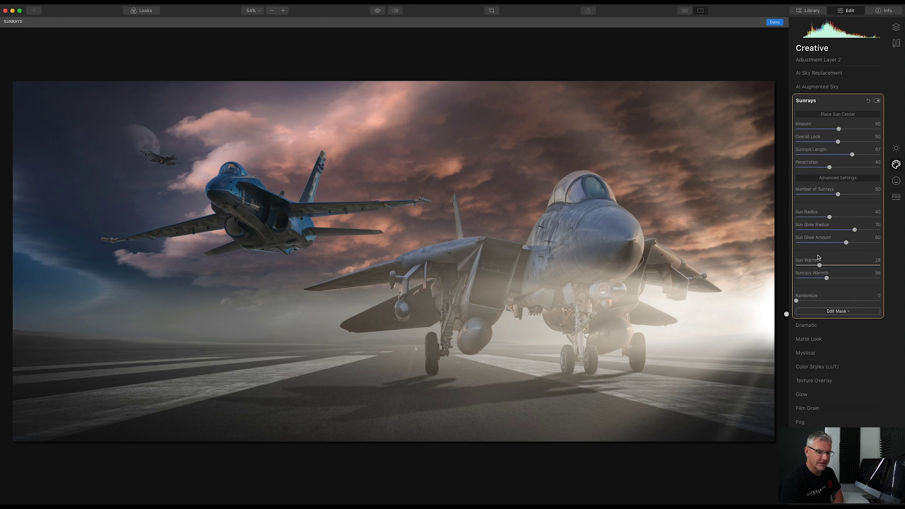
Step: Add a radial mask to the second Sunrays, drawn around the middle of the image, and invert it
{"action": "left_click", "coordinate": [842, 312]}
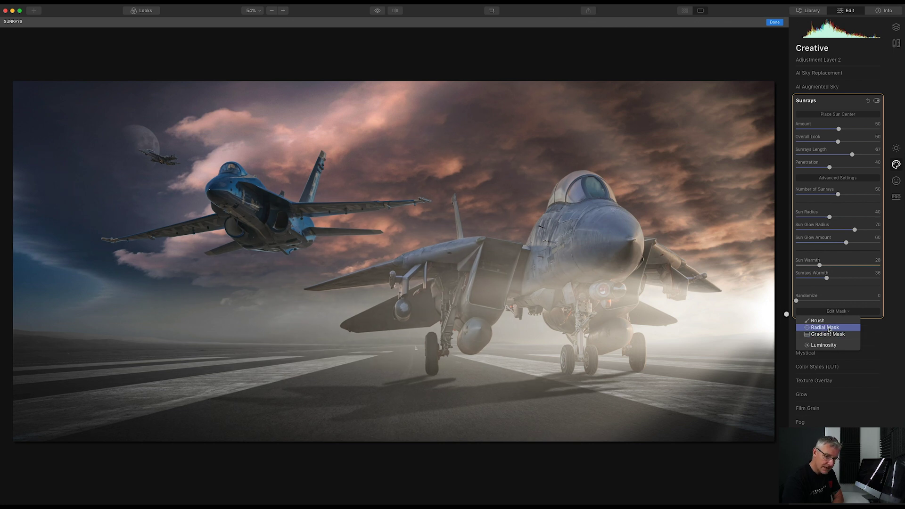
{"action": "left_click", "coordinate": [829, 329]}
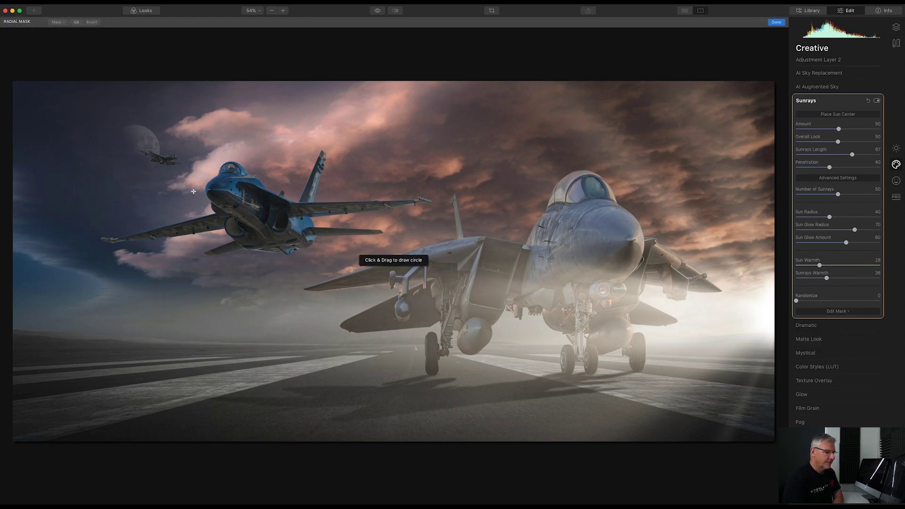
{"action": "left_click_drag", "start_coordinate": [420, 298], "coordinate": [570, 300]}
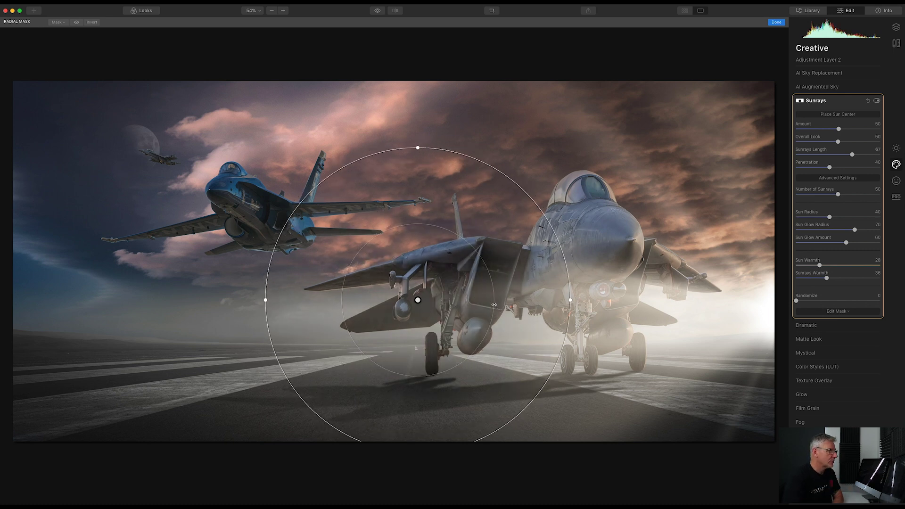
{"action": "left_click", "coordinate": [92, 22]}
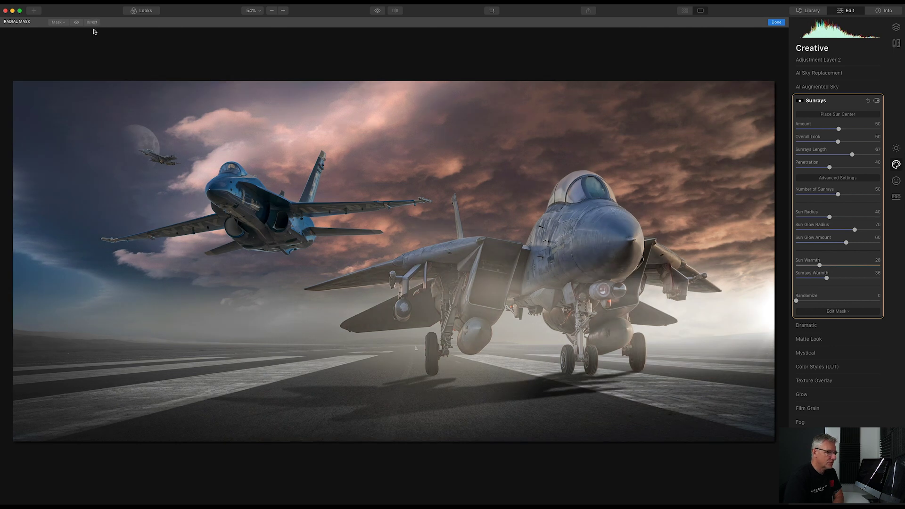
Step: Flatten and stretch the radial mask into a wide, thin ellipse along the horizon, centered near the sun glow at the image's right
{"action": "left_click_drag", "start_coordinate": [417, 148], "coordinate": [416, 257]}
{"action": "left_click_drag", "start_coordinate": [418, 300], "coordinate": [720, 319]}
{"action": "left_click_drag", "start_coordinate": [569, 318], "coordinate": [28, 302]}
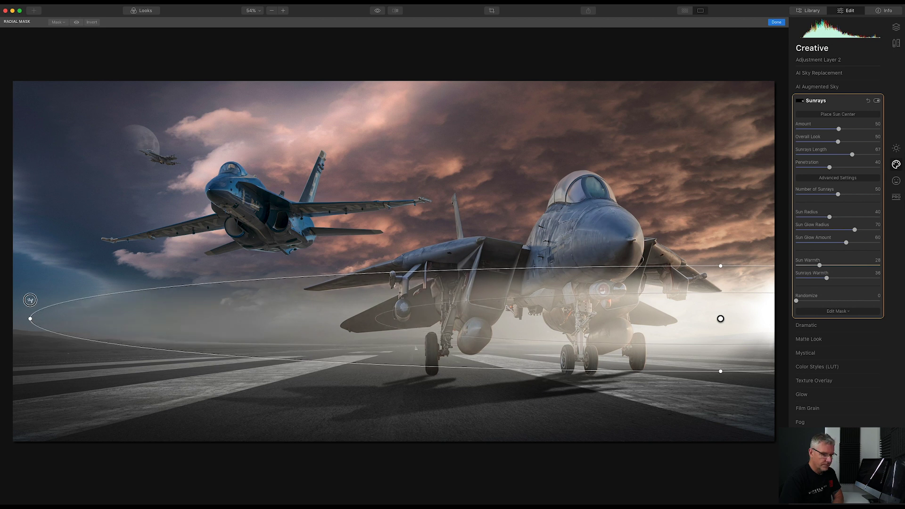
{"action": "left_click_drag", "start_coordinate": [721, 266], "coordinate": [720, 275]}
{"action": "left_click_drag", "start_coordinate": [720, 318], "coordinate": [735, 326]}
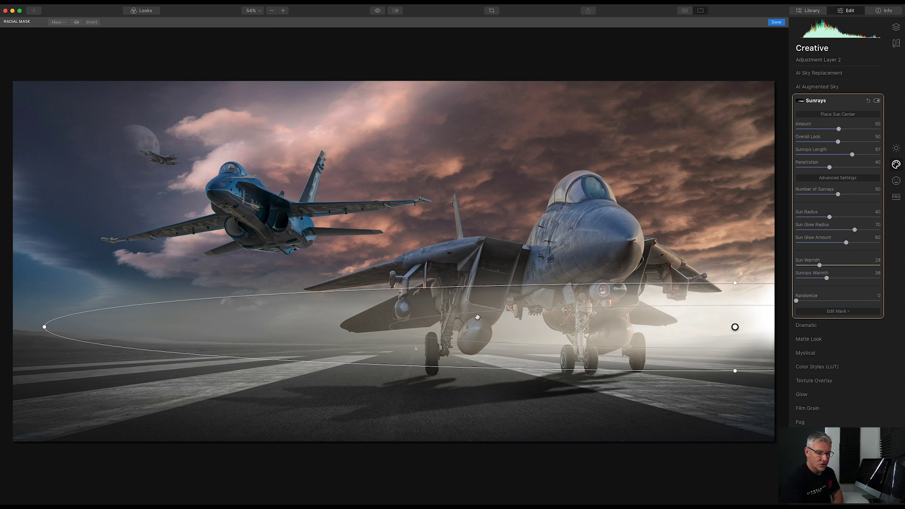
Step: Set the second Sunrays' Randomize to 24 and lower Adjustment Layer 2's Adjustments Amount to 53
{"action": "left_click_drag", "start_coordinate": [796, 300], "coordinate": [817, 302]}
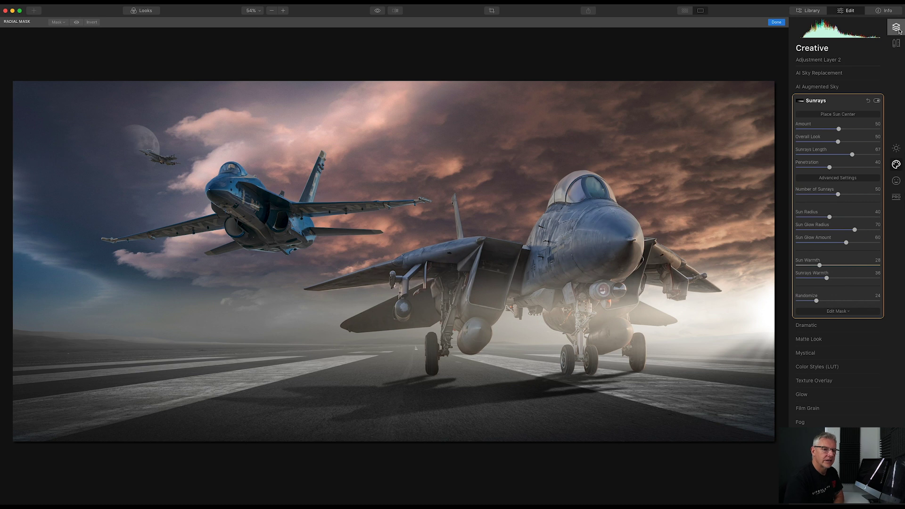
{"action": "left_click", "coordinate": [844, 313]}
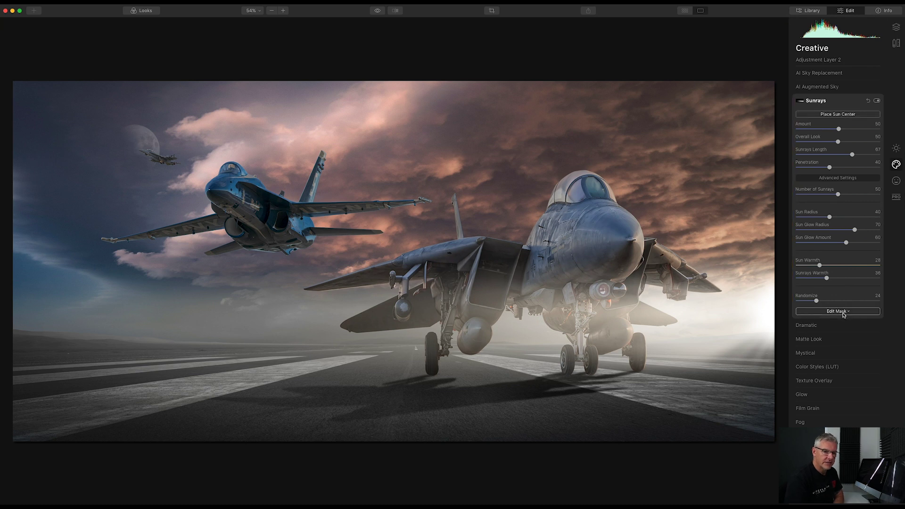
{"action": "left_click", "coordinate": [896, 27]}
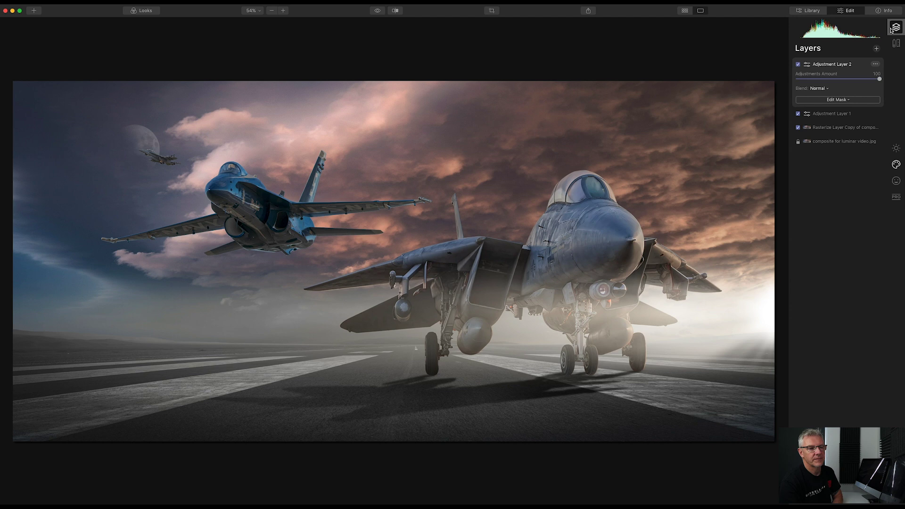
{"action": "left_click_drag", "start_coordinate": [880, 80], "coordinate": [841, 81]}
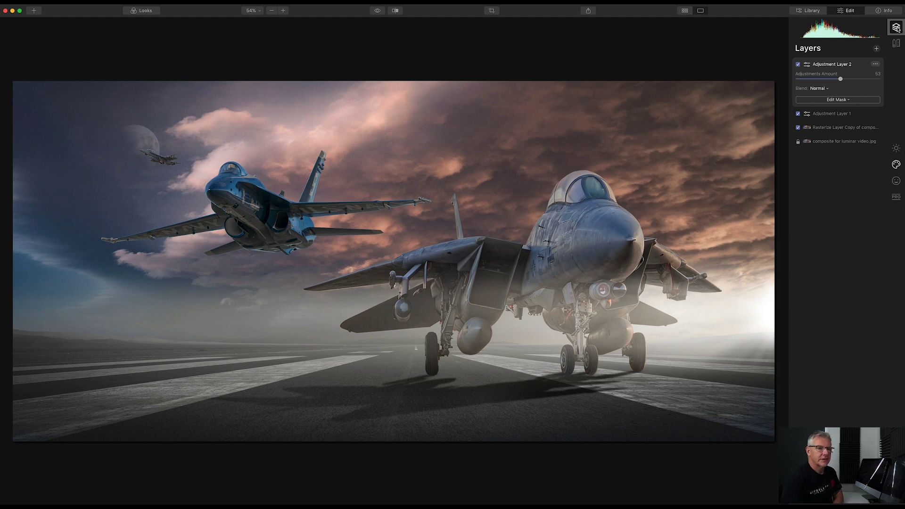
Step: Add a third adjustment layer and apply the Tritone Color Styles (LUT) look to it
{"action": "left_click", "coordinate": [876, 49]}
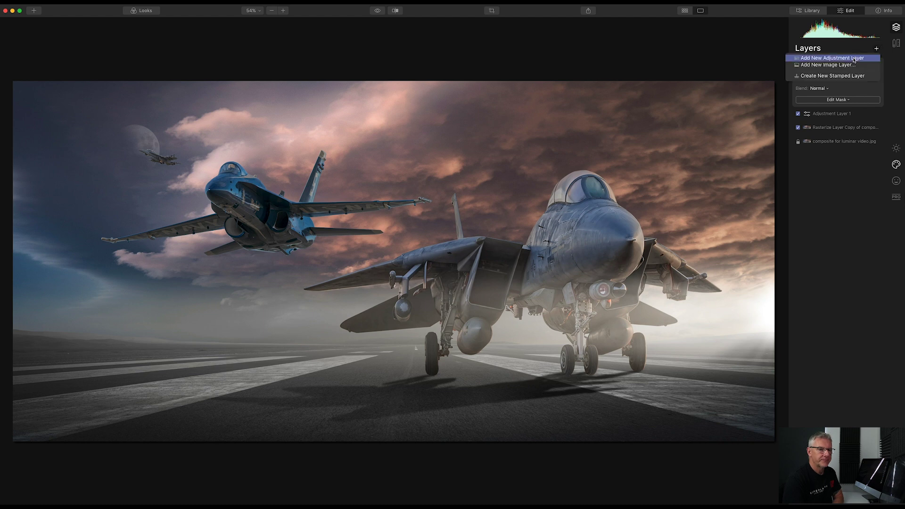
{"action": "left_click", "coordinate": [855, 57]}
{"action": "left_click", "coordinate": [896, 165]}
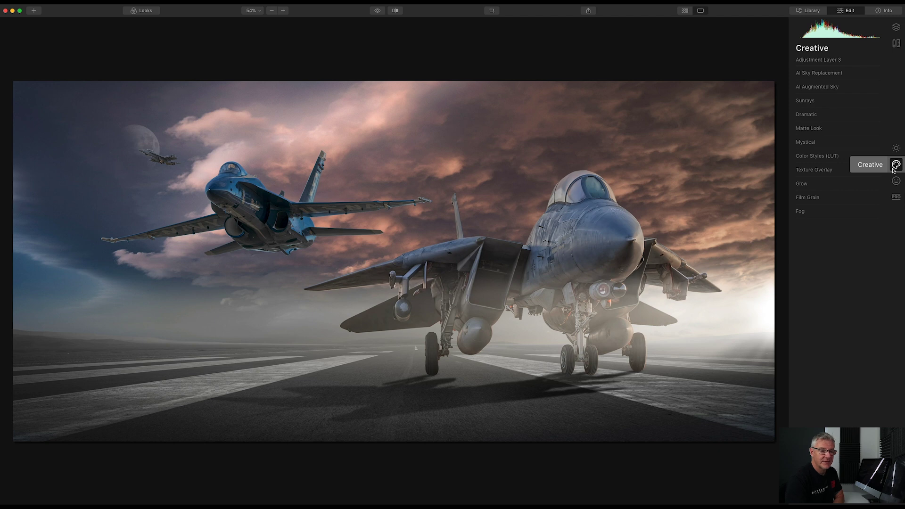
{"action": "left_click", "coordinate": [820, 155]}
{"action": "left_click", "coordinate": [851, 170]}
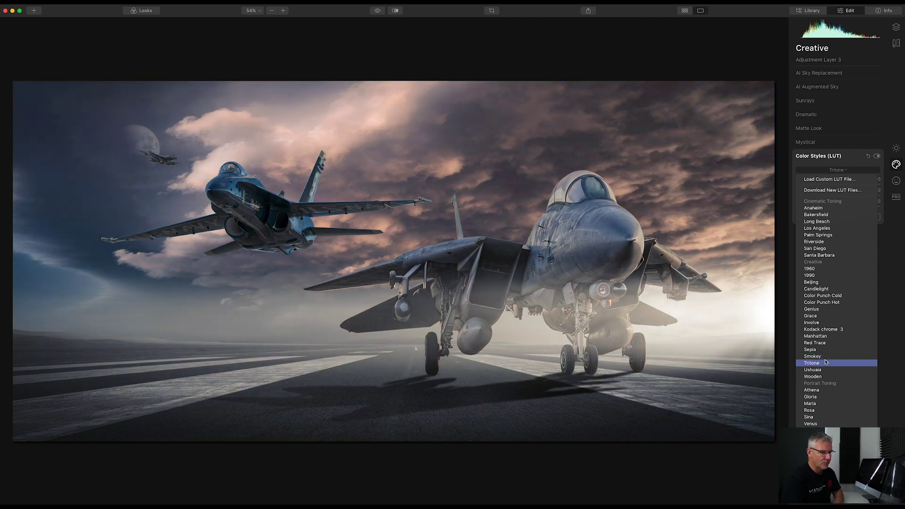
{"action": "left_click", "coordinate": [826, 362]}
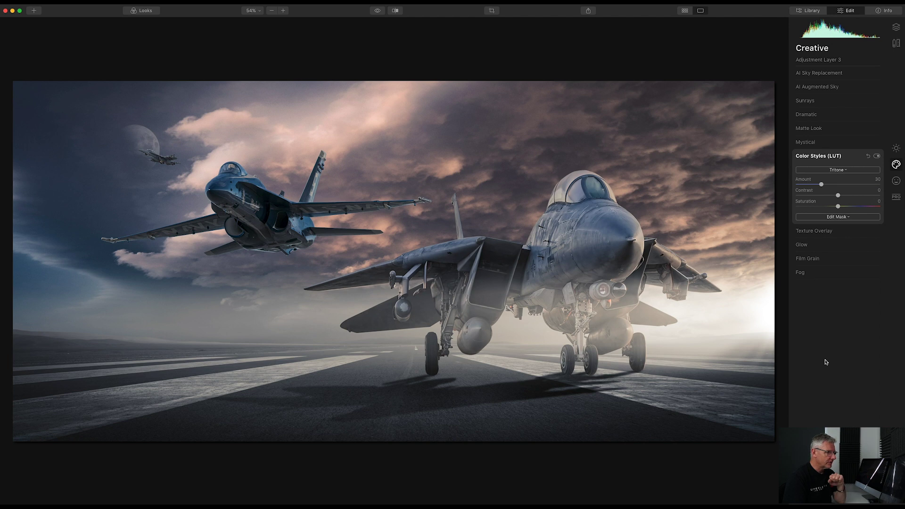
Step: Add a fourth adjustment layer at the top of the layer stack
{"action": "left_click", "coordinate": [896, 27]}
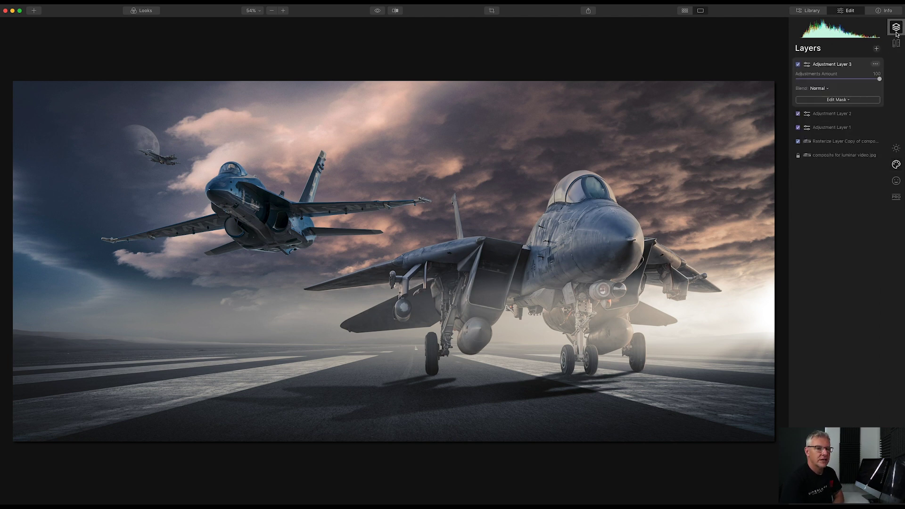
{"action": "left_click", "coordinate": [877, 49]}
{"action": "left_click", "coordinate": [857, 56]}
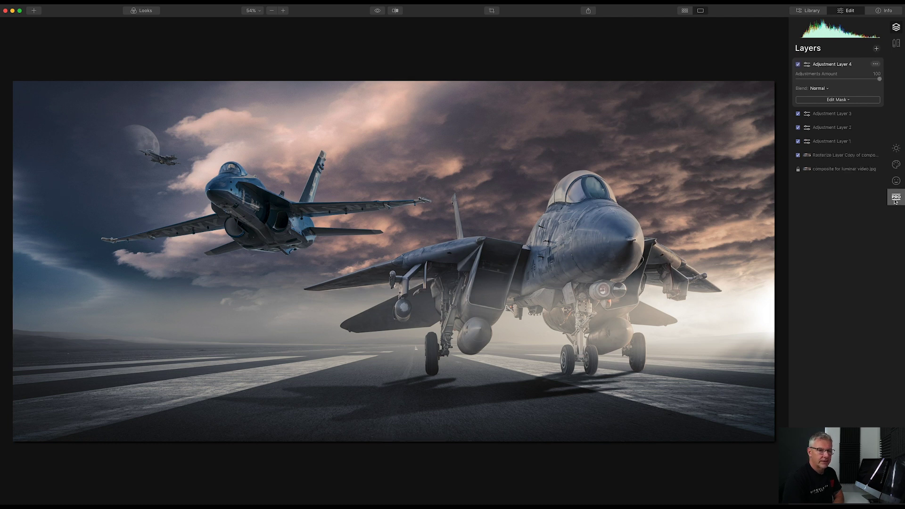
Step: Set AI Enhance's AI Accent to 2 on the fourth layer, and try AI Sky Enhancer at 26 before returning it to 0
{"action": "left_click", "coordinate": [896, 149]}
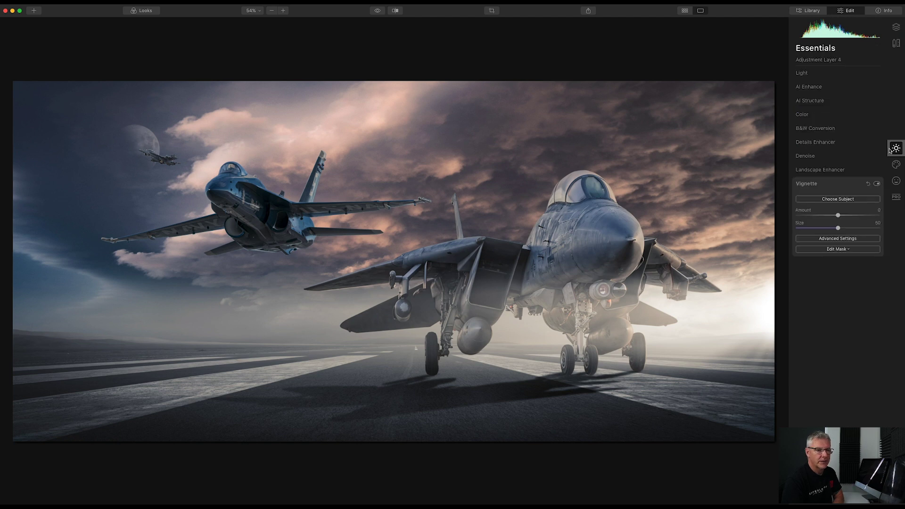
{"action": "left_click", "coordinate": [807, 89]}
{"action": "left_click", "coordinate": [797, 104]}
{"action": "left_click_drag", "start_coordinate": [798, 104], "coordinate": [800, 104]}
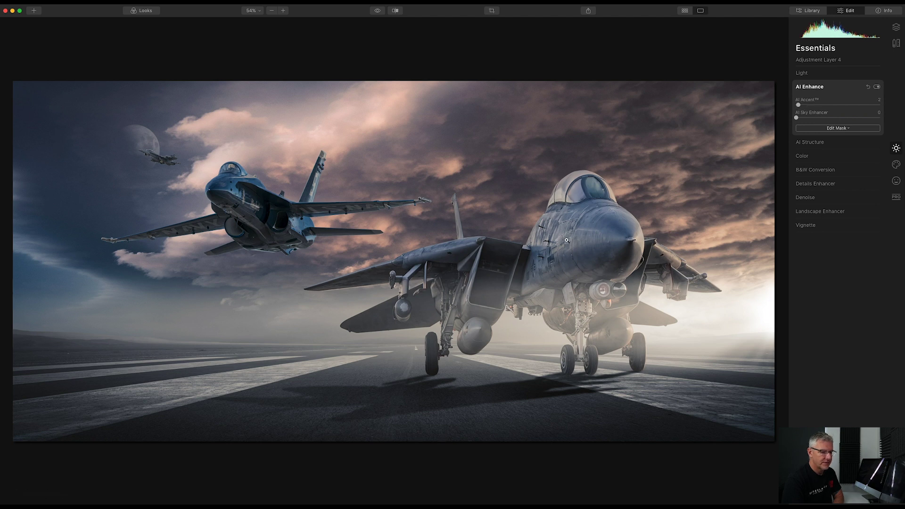
{"action": "left_click_drag", "start_coordinate": [796, 118], "coordinate": [820, 120]}
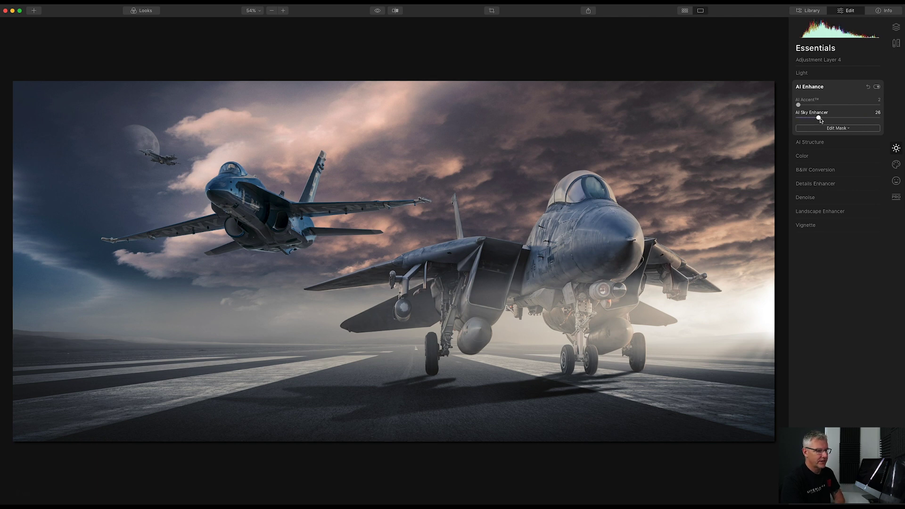
{"action": "left_click_drag", "start_coordinate": [820, 120], "coordinate": [791, 118]}
Step: Set the AI Structure Amount to 1 on the fourth adjustment layer
{"action": "left_click", "coordinate": [816, 142]}
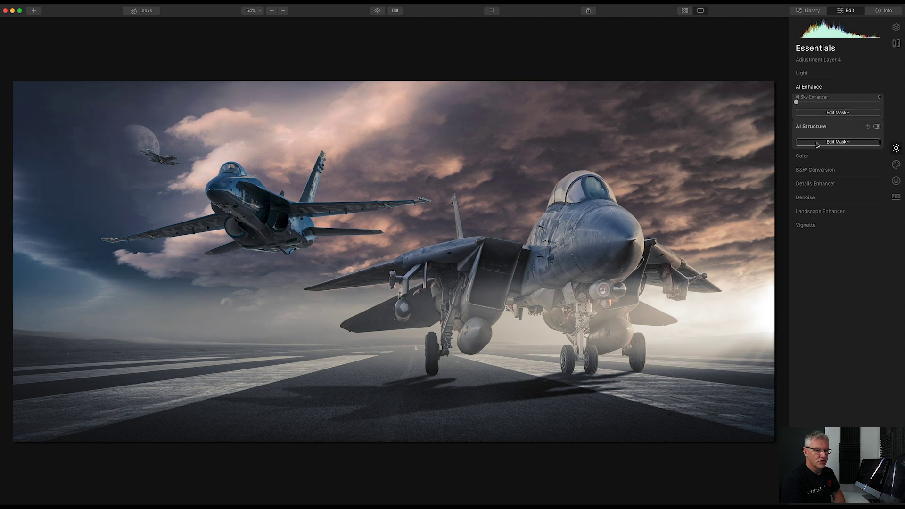
{"action": "left_click", "coordinate": [838, 119]}
{"action": "left_click_drag", "start_coordinate": [838, 119], "coordinate": [837, 121]}
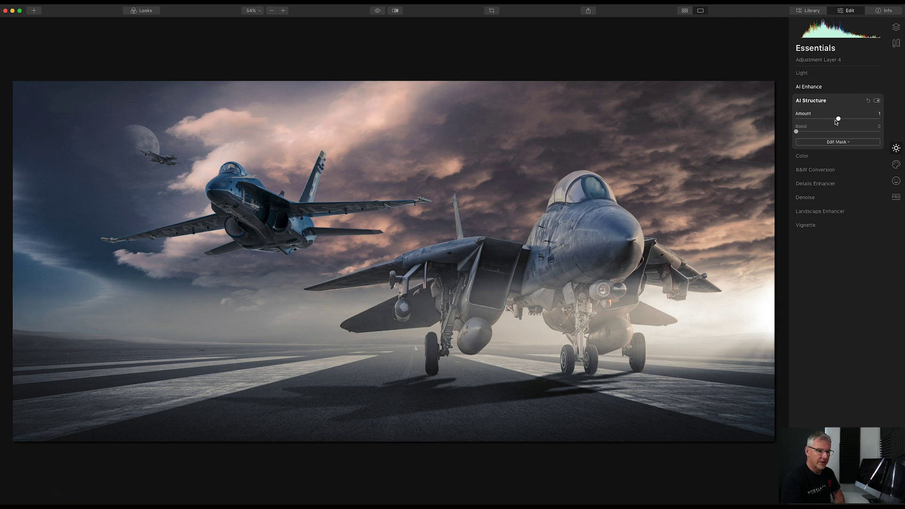
{"action": "left_click", "coordinate": [813, 101]}
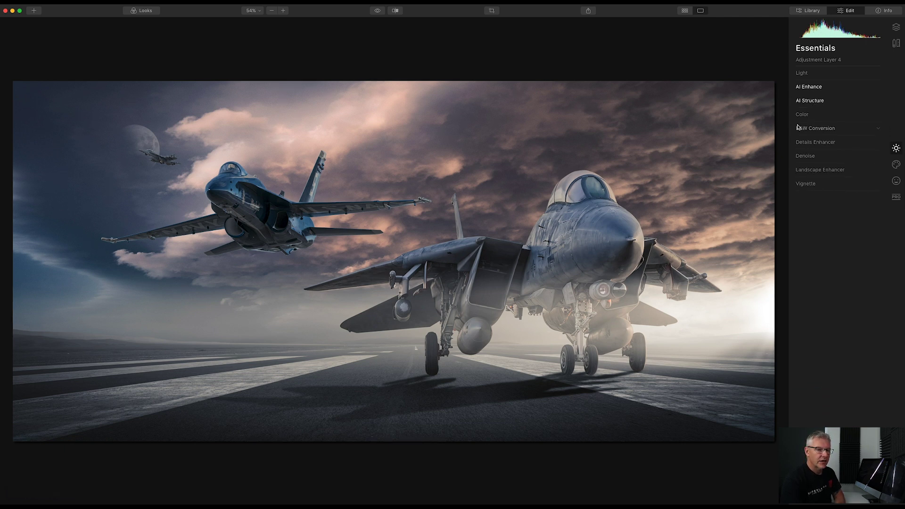
Step: Set Color's overall Saturation to -3 and Vibrance to -2, and the blue channel's Saturation to -42 and Luminance to -6
{"action": "left_click", "coordinate": [803, 115]}
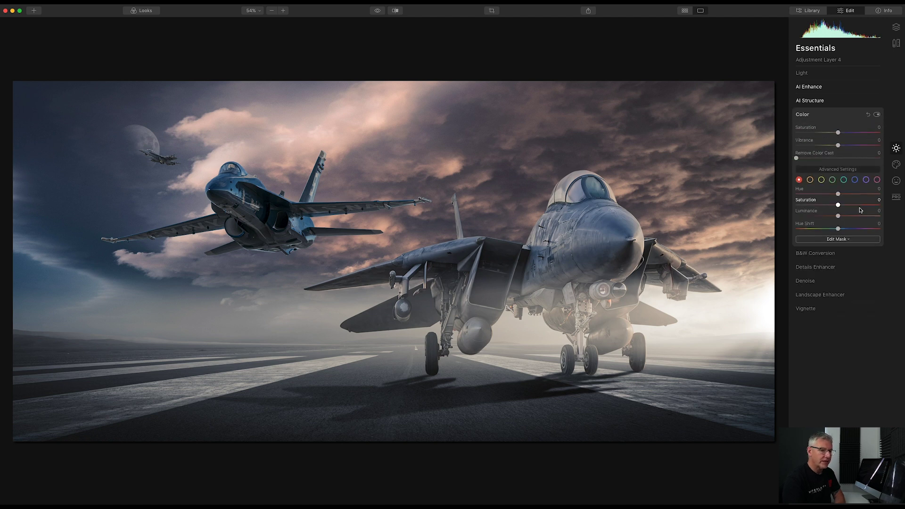
{"action": "left_click_drag", "start_coordinate": [838, 133], "coordinate": [837, 147]}
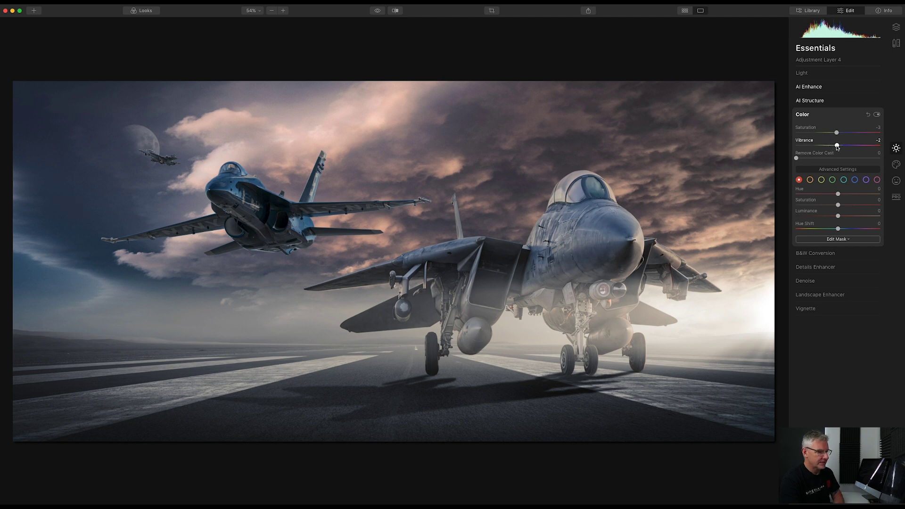
{"action": "left_click", "coordinate": [855, 181]}
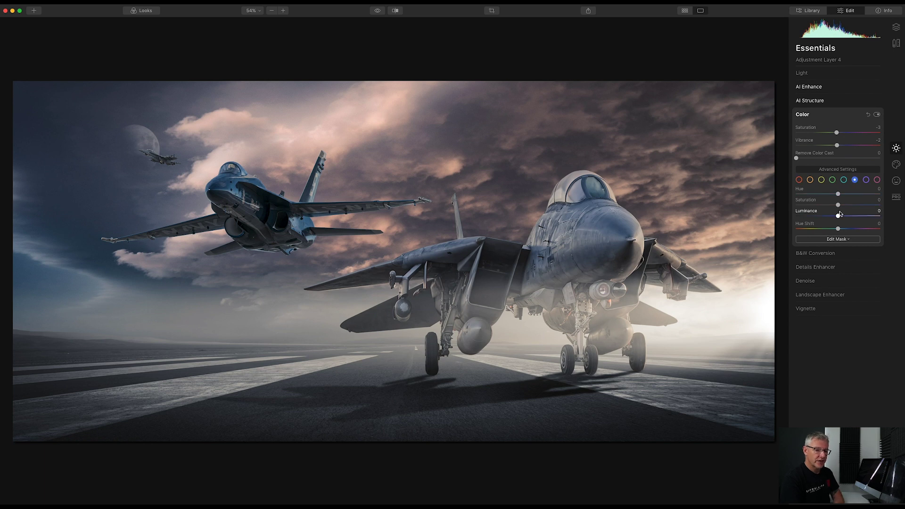
{"action": "left_click_drag", "start_coordinate": [838, 206], "coordinate": [819, 205]}
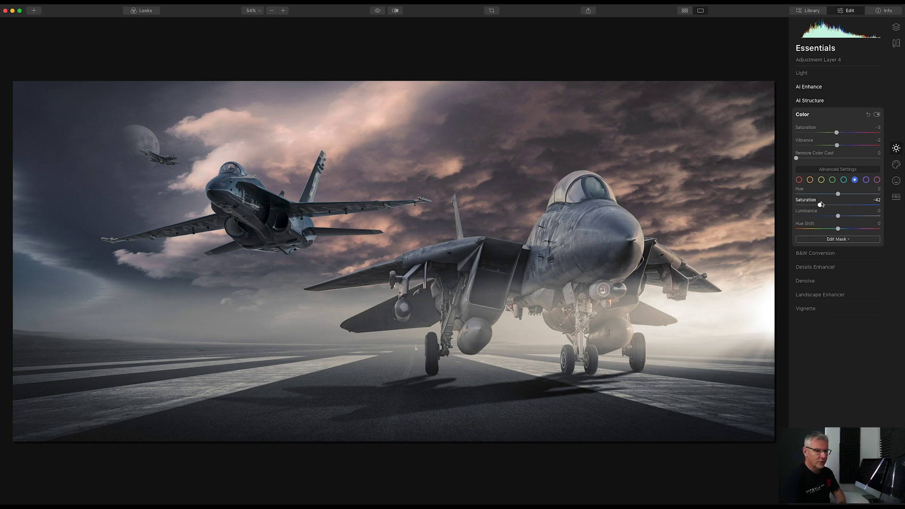
{"action": "left_click_drag", "start_coordinate": [840, 218], "coordinate": [837, 218]}
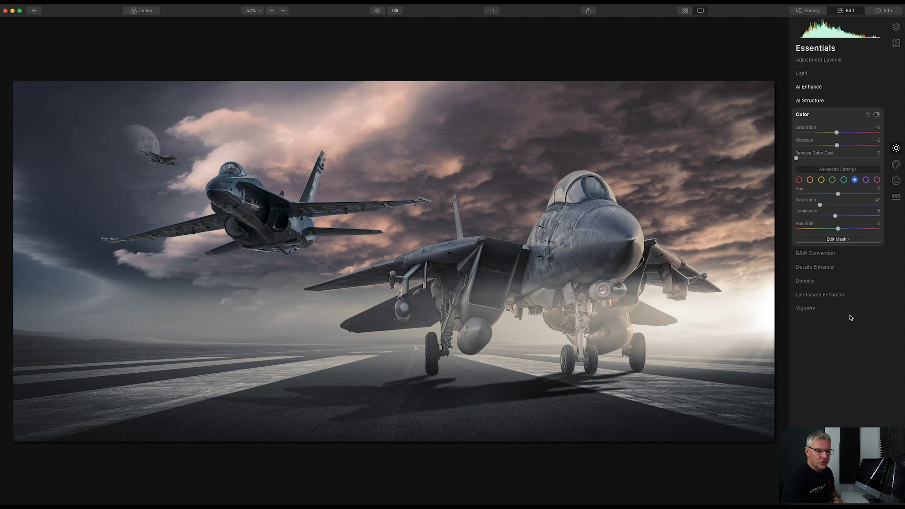
Step: Add a darkening Vignette to the fourth adjustment layer, trying Amount -67 before settling on about -46
{"action": "left_click", "coordinate": [808, 308]}
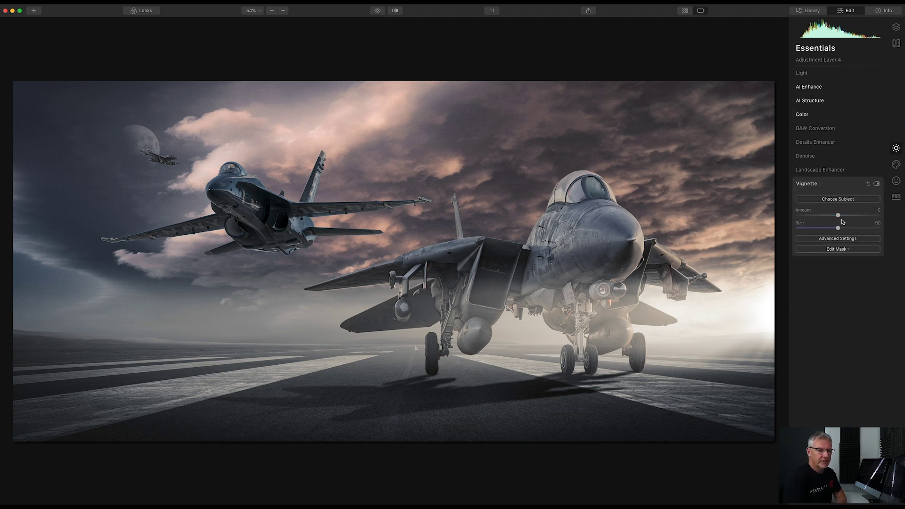
{"action": "left_click_drag", "start_coordinate": [838, 216], "coordinate": [818, 218]}
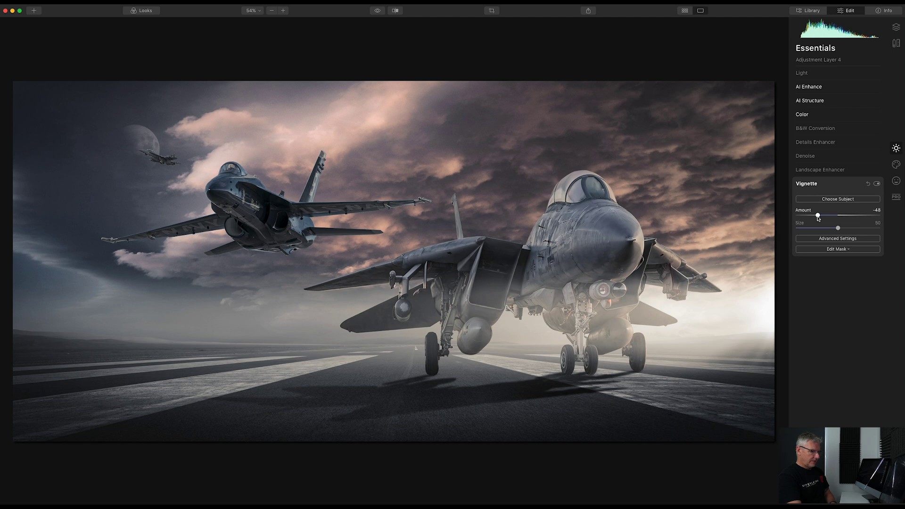
{"action": "mouse_move", "coordinate": [818, 218]}
{"action": "left_mouse_down"}
{"action": "mouse_move", "coordinate": [828, 218]}
{"action": "mouse_move", "coordinate": [810, 217]}
{"action": "left_mouse_up"}
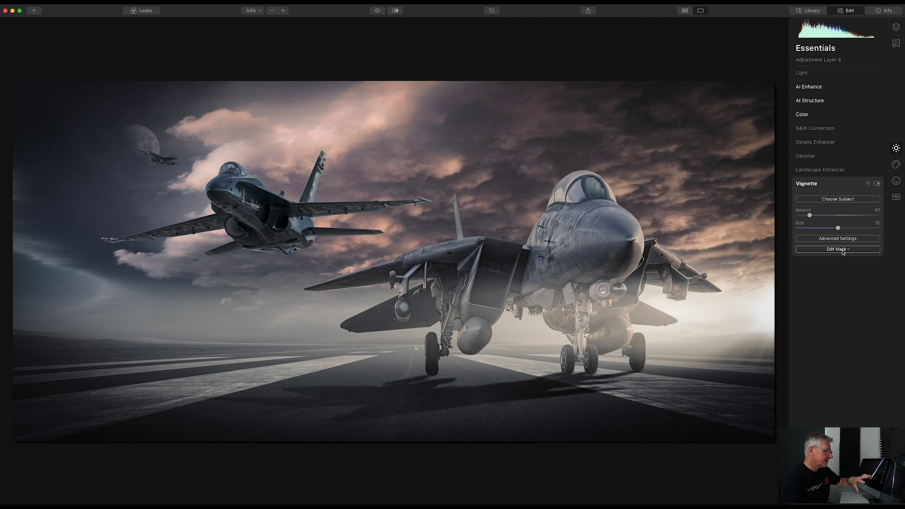
{"action": "left_click", "coordinate": [842, 250]}
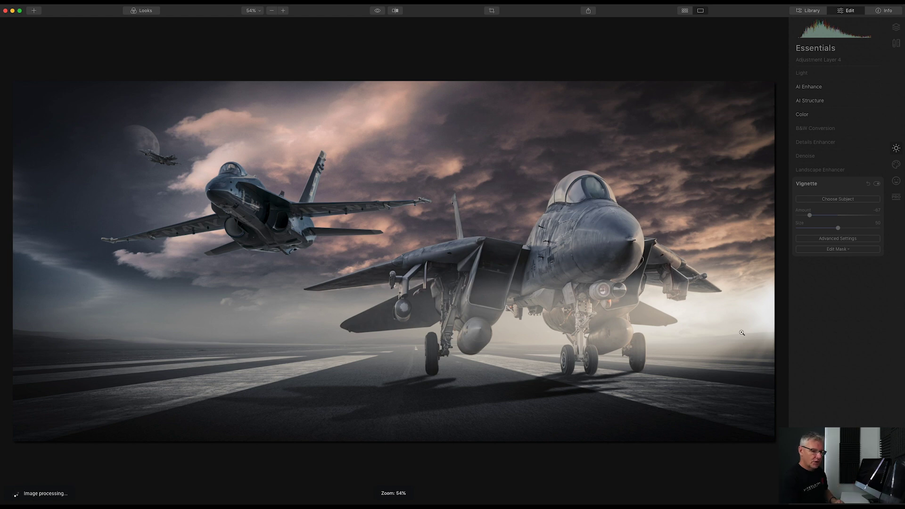
{"action": "left_click", "coordinate": [813, 216]}
{"action": "left_click_drag", "start_coordinate": [813, 216], "coordinate": [819, 216]}
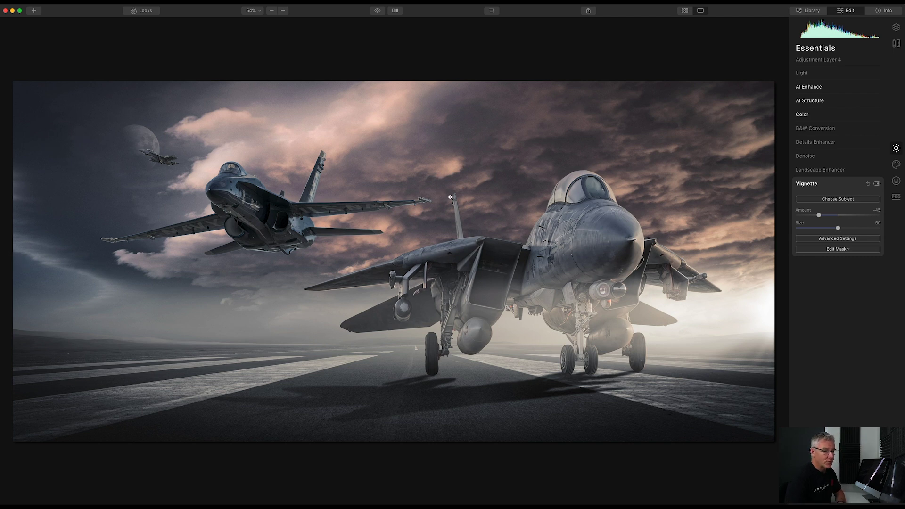
Step: Start a brush mask on the fourth layer's Vignette in Erase mode with the brush opacity at 25%
{"action": "left_click", "coordinate": [842, 250]}
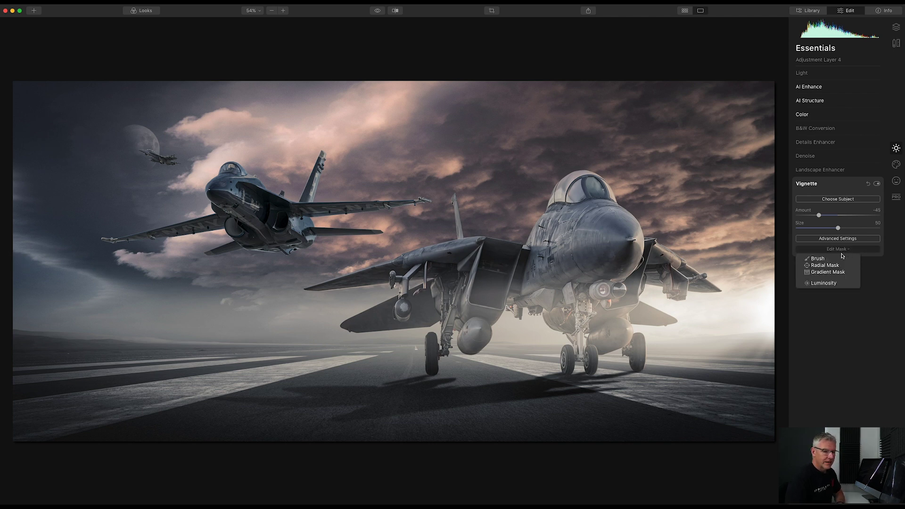
{"action": "left_click", "coordinate": [840, 260]}
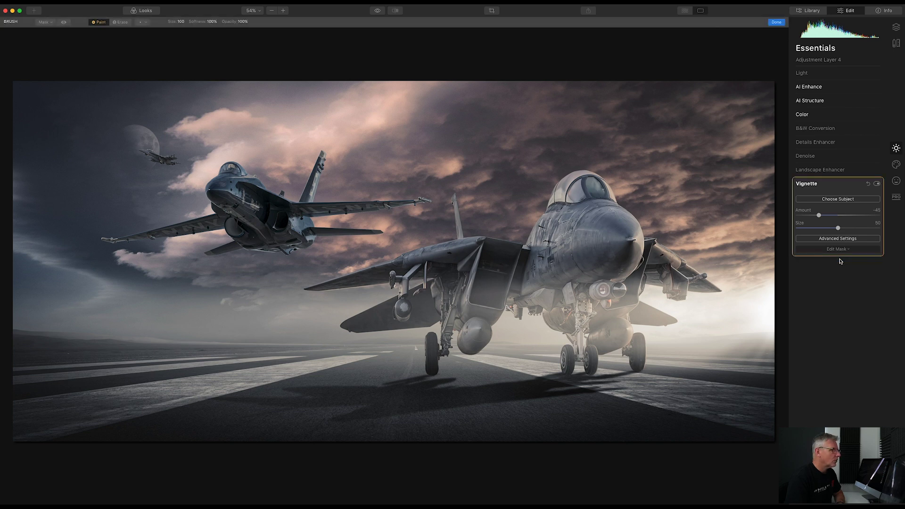
{"action": "left_click", "coordinate": [125, 23]}
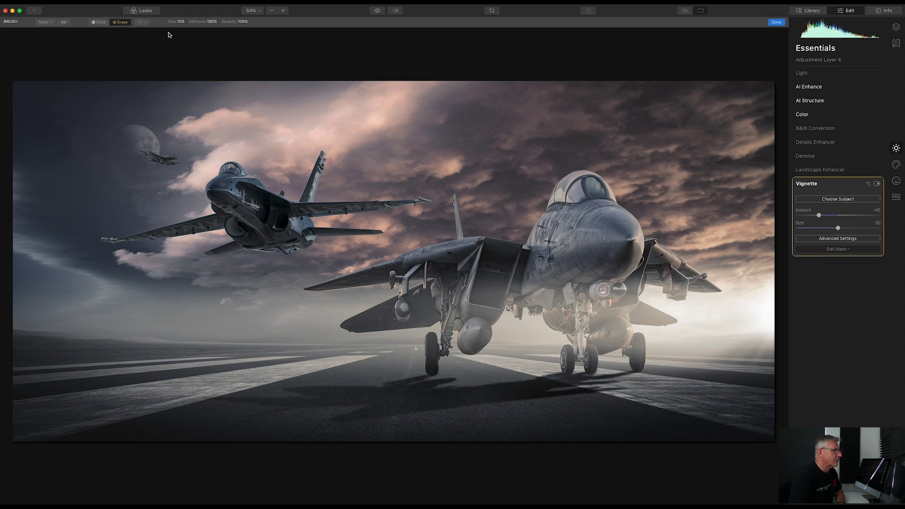
{"action": "left_click", "coordinate": [241, 22]}
{"action": "left_click_drag", "start_coordinate": [241, 31], "coordinate": [223, 31]}
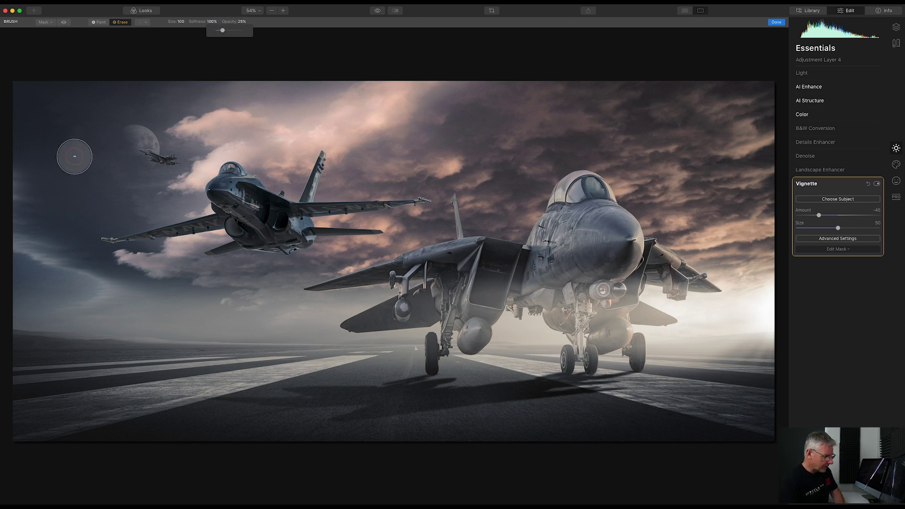
Step: Erase the vignette from the image's upper-left corner with a size 232 brush, and check the stroke in the mask overlay
{"action": "key", "text": "bracketright"}
{"action": "key", "text": "bracketright"}
{"action": "key", "text": "bracketright"}
{"action": "key", "text": "bracketright"}
{"action": "key", "text": "bracketright"}
{"action": "key", "text": "bracketright"}
{"action": "key", "text": "bracketright"}
{"action": "key", "text": "bracketright"}
{"action": "key", "text": "bracketright"}
{"action": "key", "text": "bracketright"}
{"action": "key", "text": "bracketright"}
{"action": "key", "text": "bracketright"}
{"action": "mouse_move", "coordinate": [144, 70]}
{"action": "left_mouse_down"}
{"action": "mouse_move", "coordinate": [50, 97]}
{"action": "mouse_move", "coordinate": [16, 153]}
{"action": "mouse_move", "coordinate": [9, 201]}
{"action": "mouse_move", "coordinate": [121, 80]}
{"action": "mouse_move", "coordinate": [64, 127]}
{"action": "mouse_move", "coordinate": [16, 226]}
{"action": "mouse_move", "coordinate": [101, 61]}
{"action": "mouse_move", "coordinate": [5, 141]}
{"action": "left_mouse_up"}
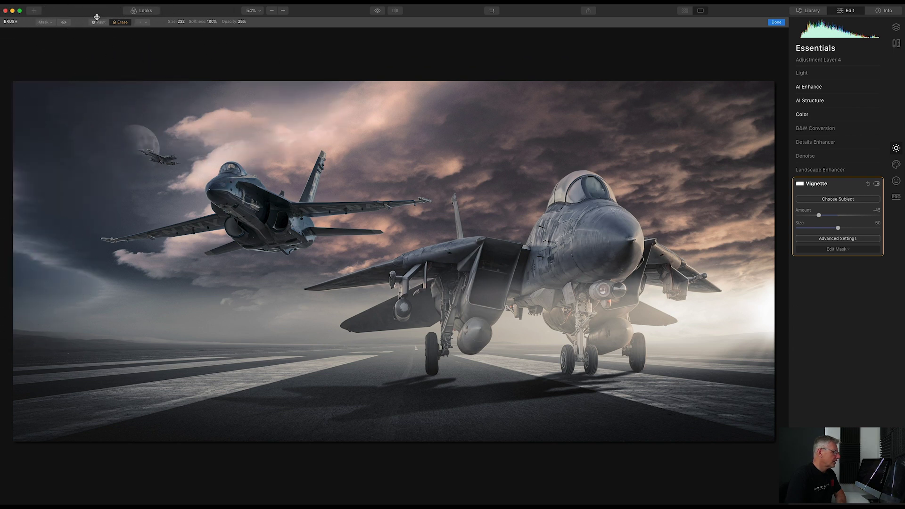
{"action": "left_click", "coordinate": [64, 22]}
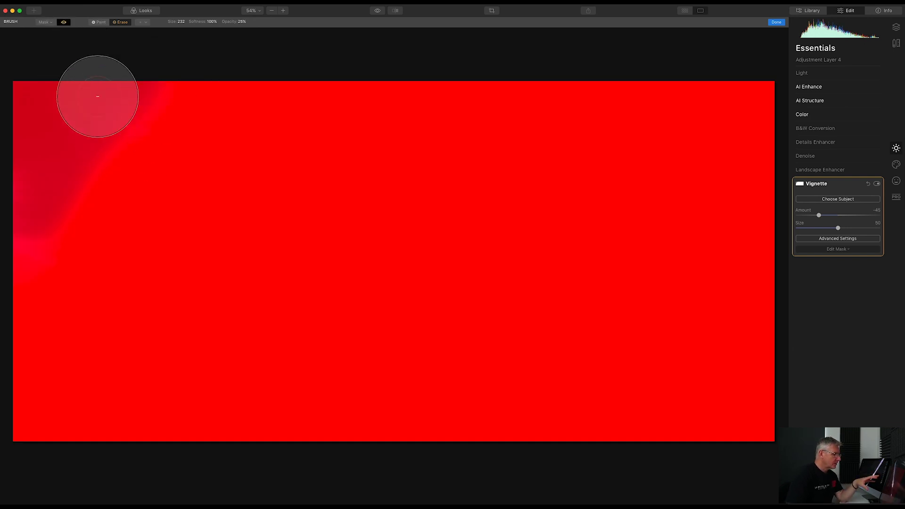
{"action": "left_click", "coordinate": [68, 23]}
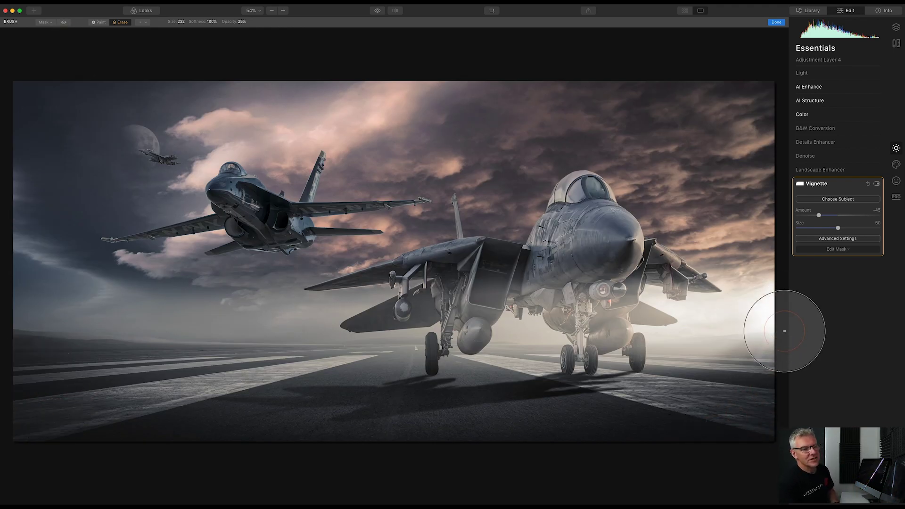
Step: Erase some of the vignette from the image's upper-right corner and finish the mask
{"action": "left_click", "coordinate": [761, 140]}
{"action": "mouse_move", "coordinate": [760, 141]}
{"action": "left_mouse_down"}
{"action": "mouse_move", "coordinate": [721, 101]}
{"action": "mouse_move", "coordinate": [656, 95]}
{"action": "mouse_move", "coordinate": [745, 85]}
{"action": "mouse_move", "coordinate": [612, 78]}
{"action": "mouse_move", "coordinate": [749, 101]}
{"action": "left_mouse_up"}
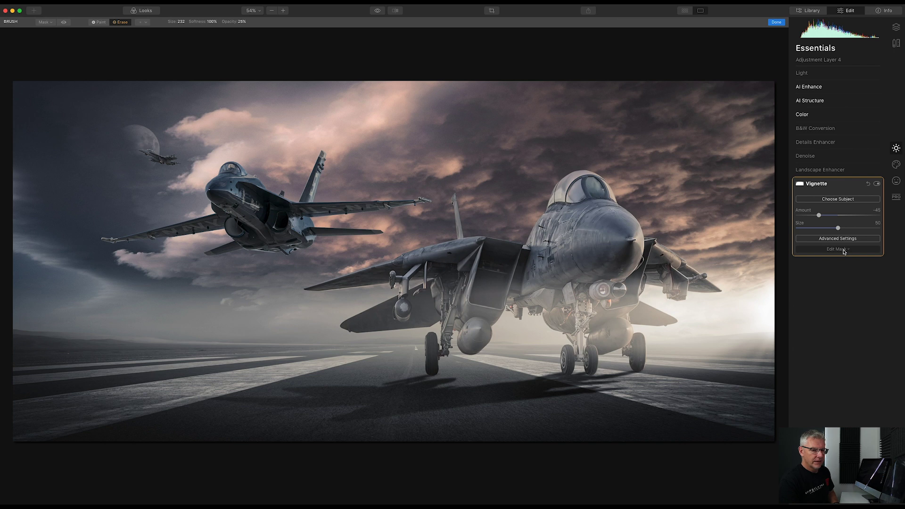
{"action": "left_click", "coordinate": [843, 251]}
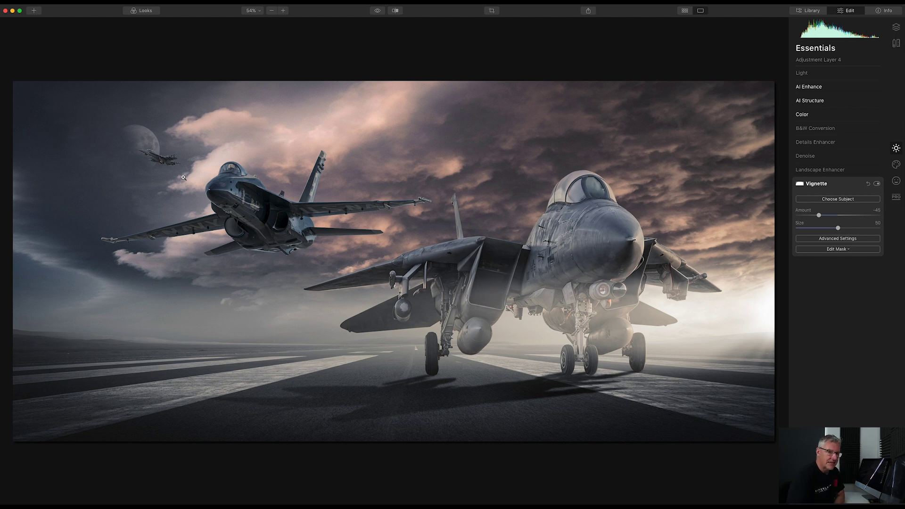
Step: Show the layer stack and review the options for adding a layer, including Create New Stamped Layer
{"action": "left_click", "coordinate": [896, 28]}
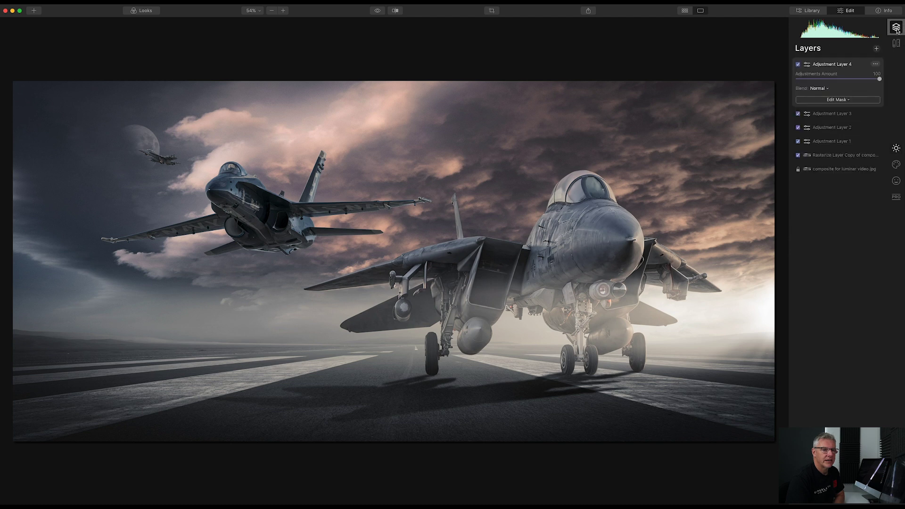
{"action": "left_click", "coordinate": [876, 49]}
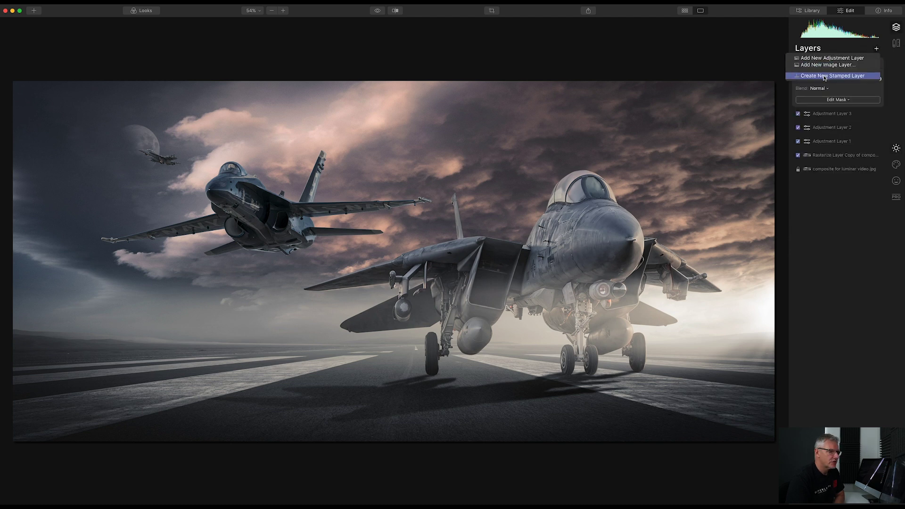
{"action": "left_click", "coordinate": [768, 47]}
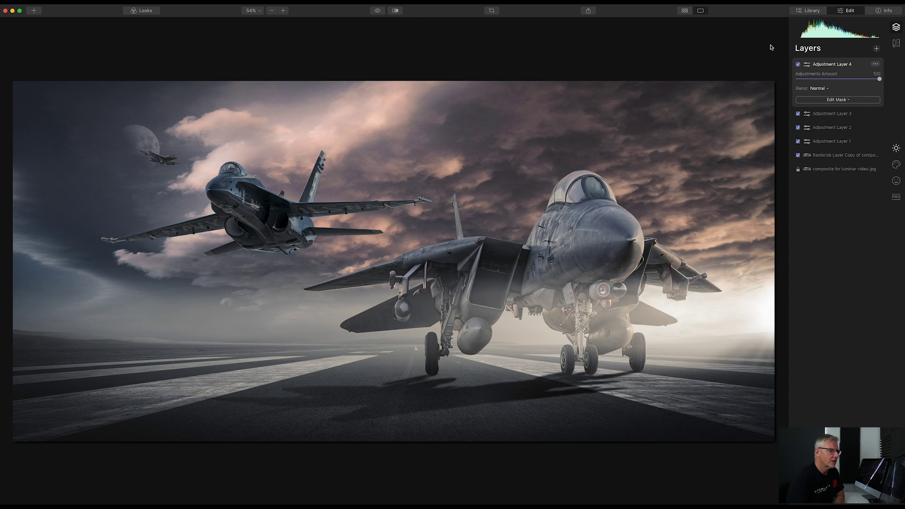